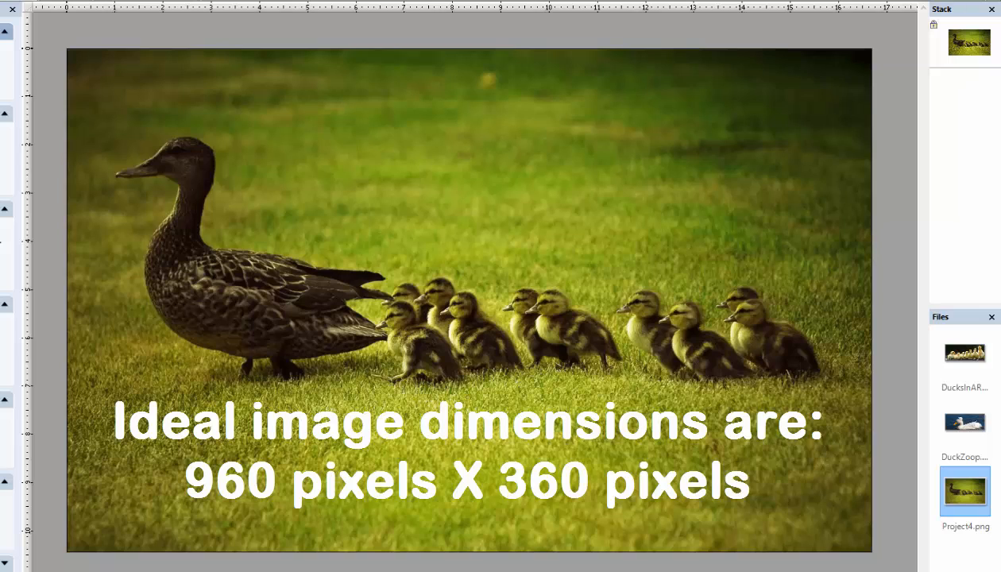
- Resize Project4.png and crop it to a wide banner strip framing the mother duck and her ducklings
click(24, 0)
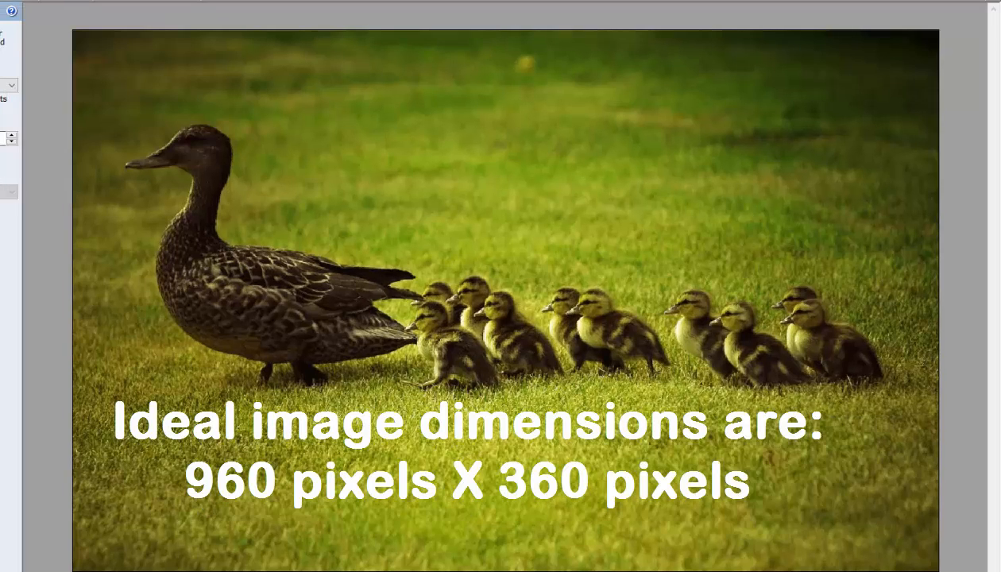
click(24, 571)
key(Escape)
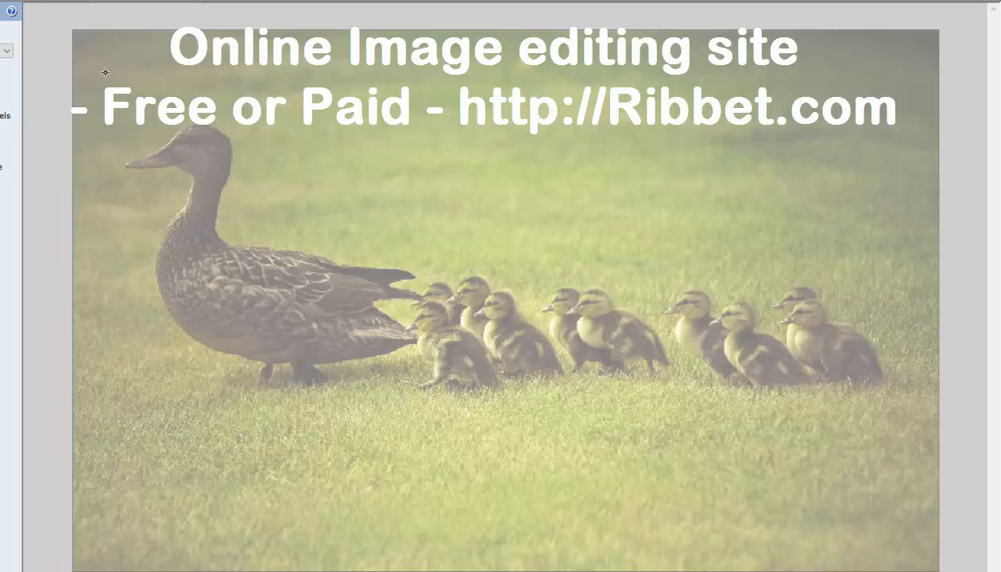
drag(73, 72, 939, 431)
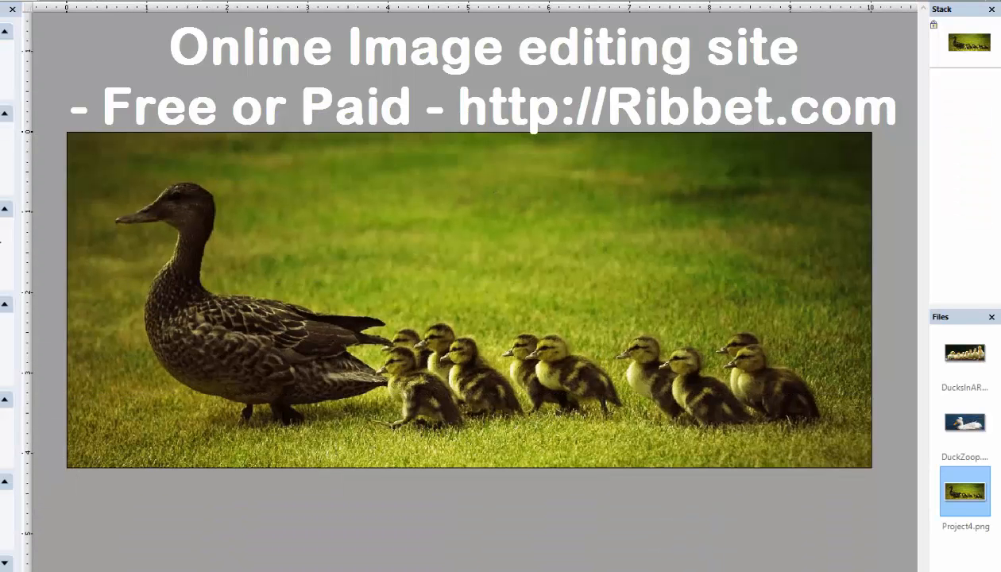
key(alt+f)
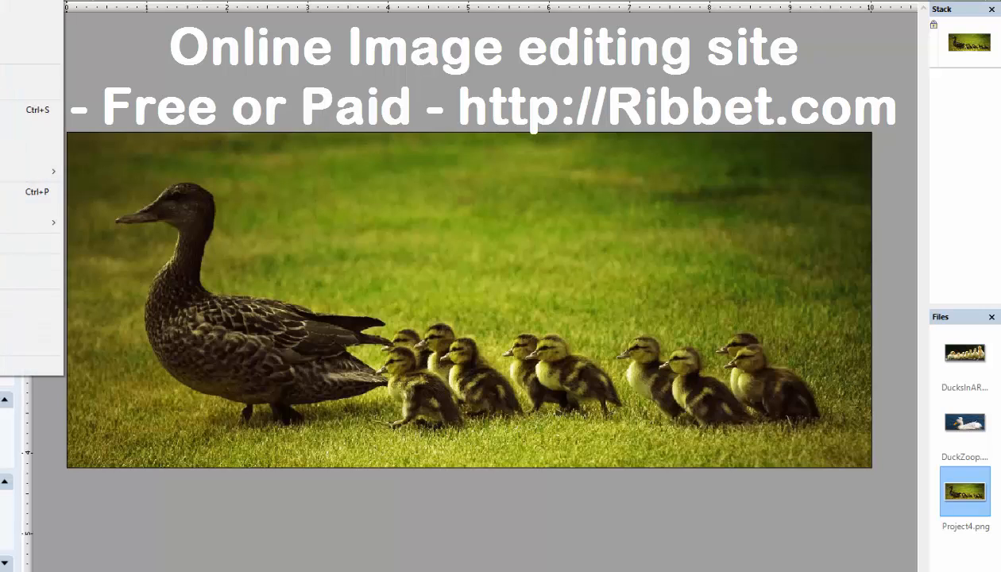
click(3, 53)
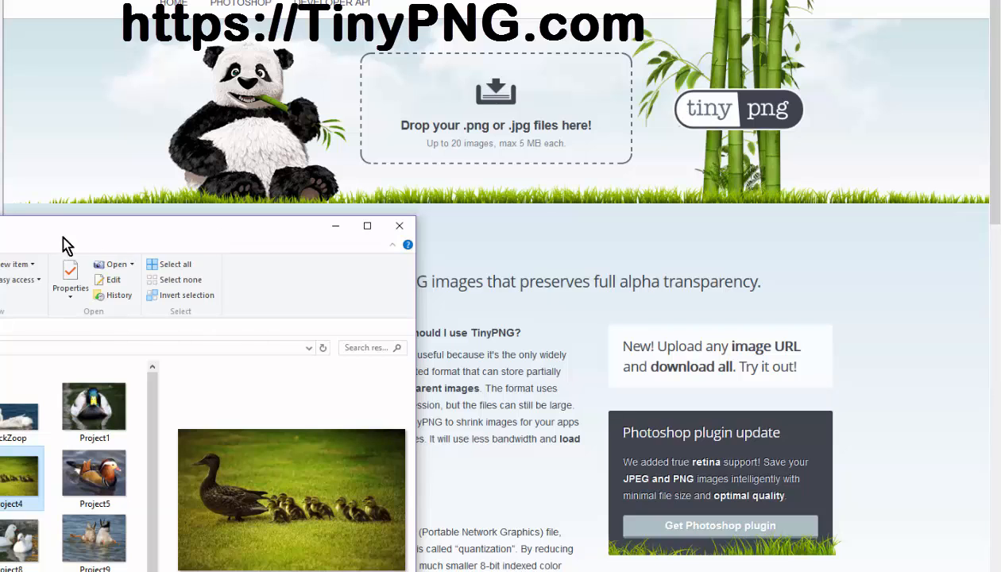
- Upload the Ducks, DucksInARow and DuckZoop images from the resized folder to TinyPNG for compression
drag(62, 239, 664, 235)
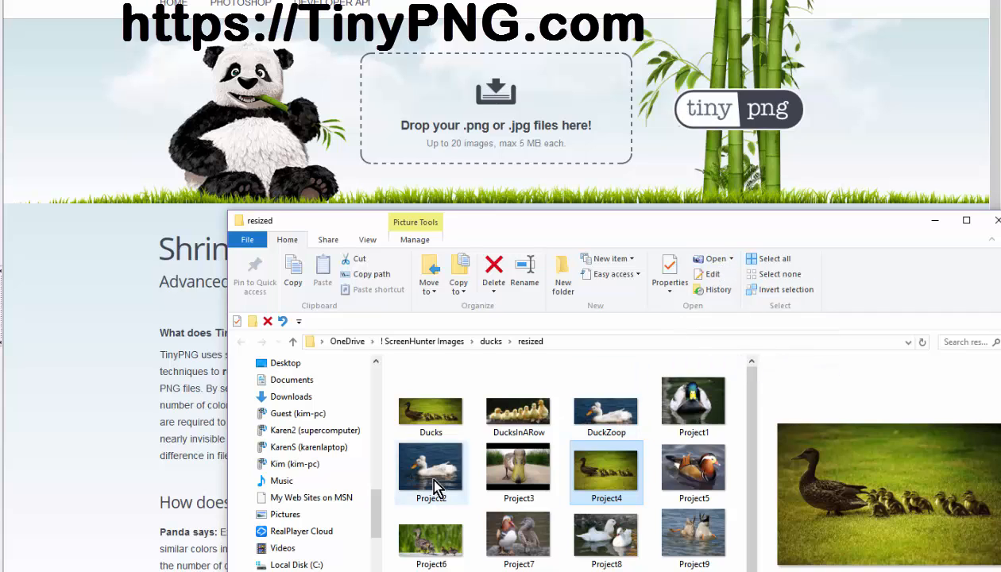
click(423, 416)
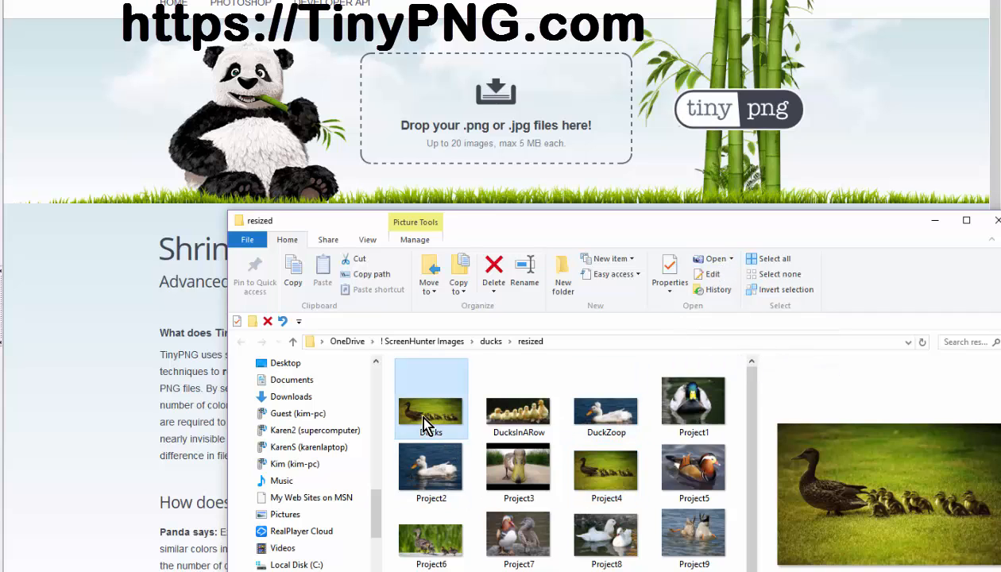
shift+click(611, 420)
drag(612, 421, 503, 145)
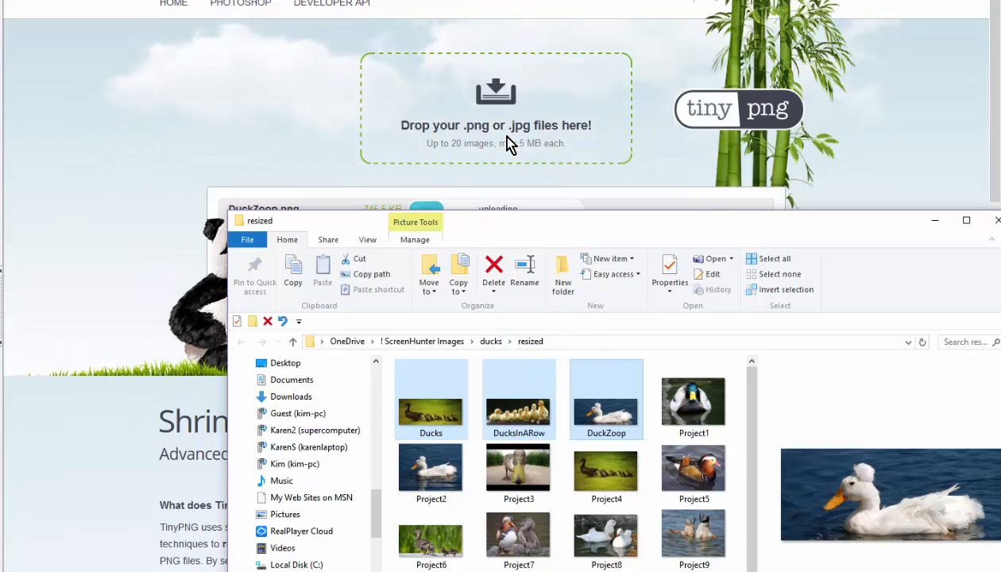
click(935, 222)
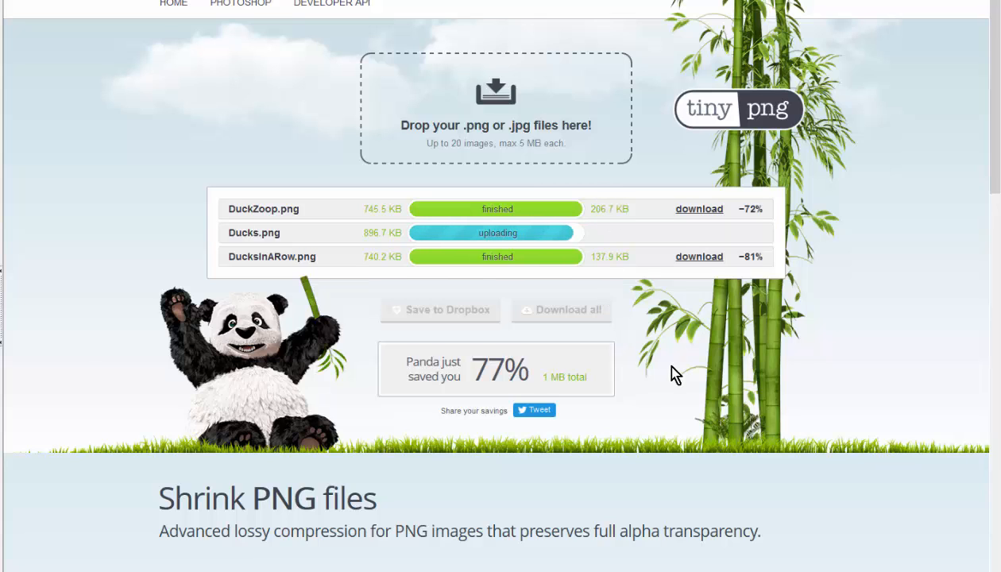
- Download all three compressed images together and save the ZIP archive beside the resized folder
scroll(576, 236, down, 1)
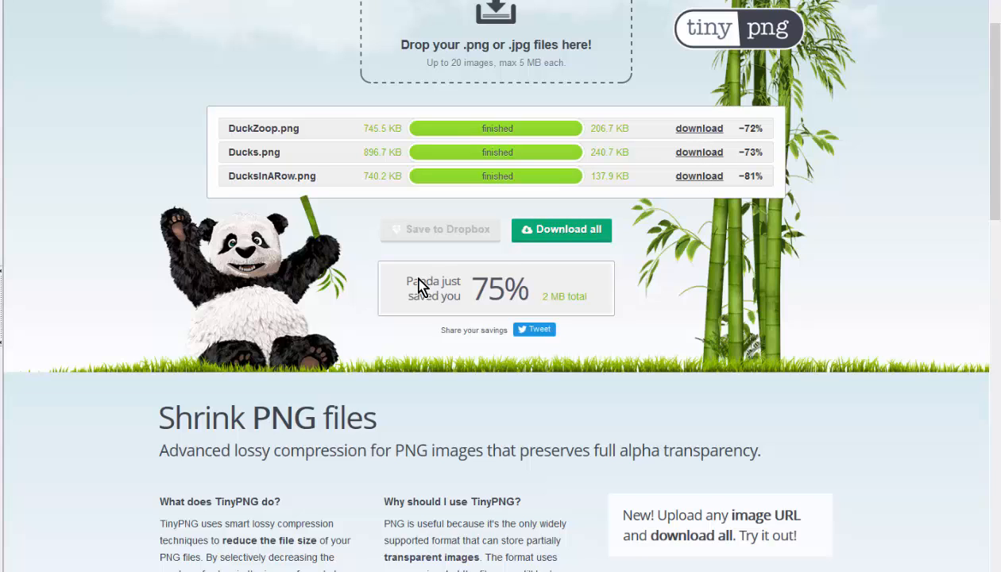
click(561, 230)
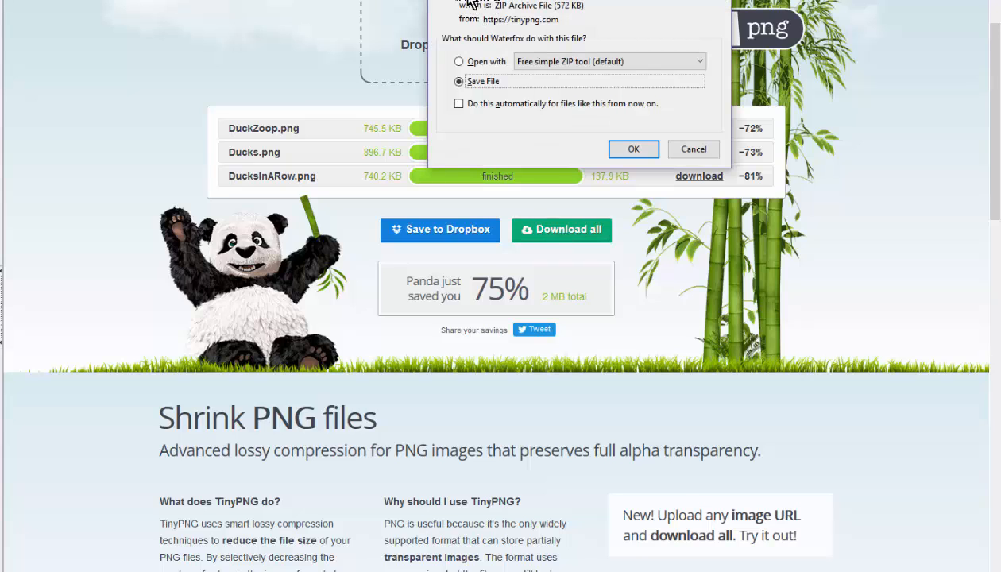
click(626, 149)
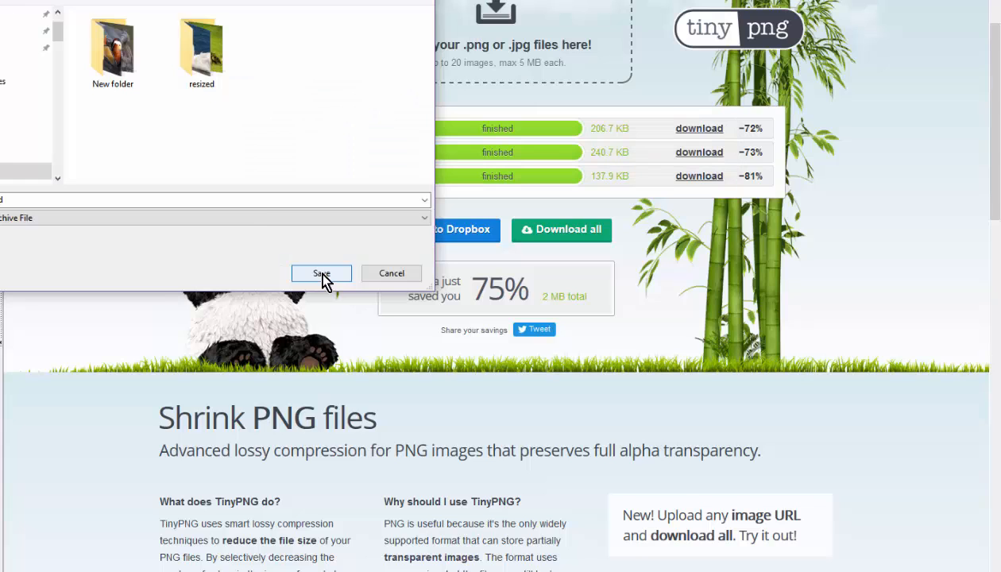
click(322, 276)
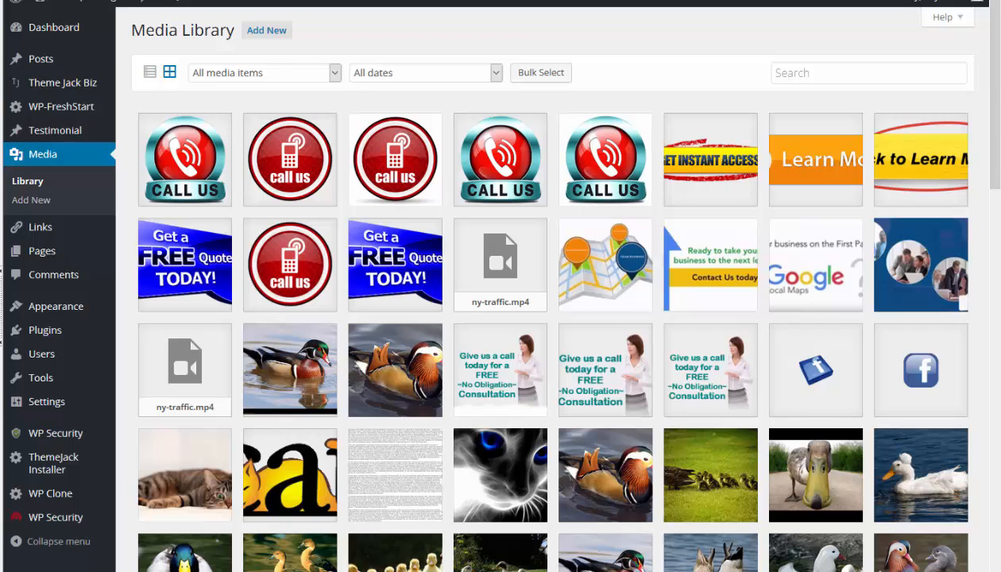
- Upload the compressed Ducks, DucksInARow and DuckZoop images from the tinified folder to the WordPress Media Library
key(alt+Tab)
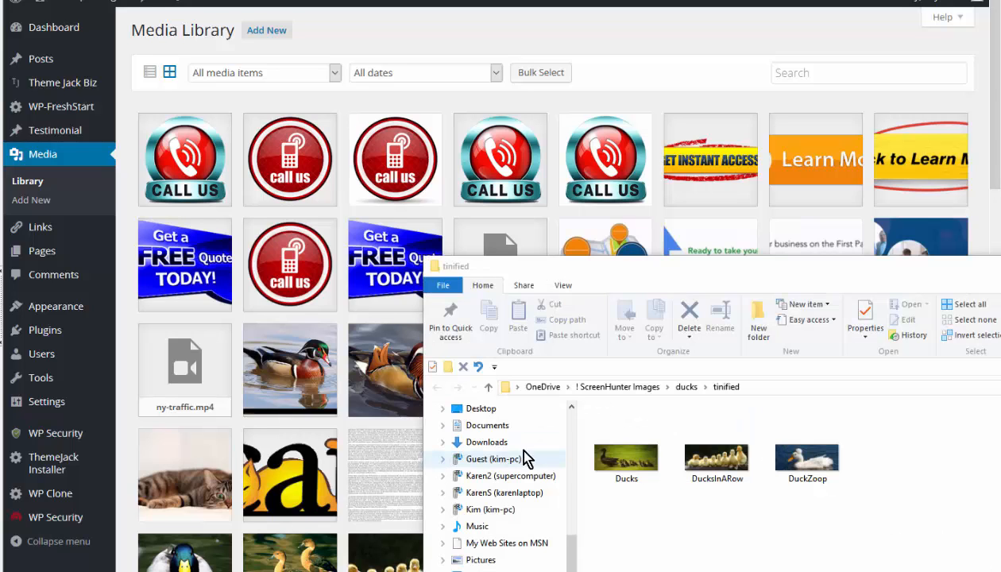
click(611, 454)
shift+click(818, 466)
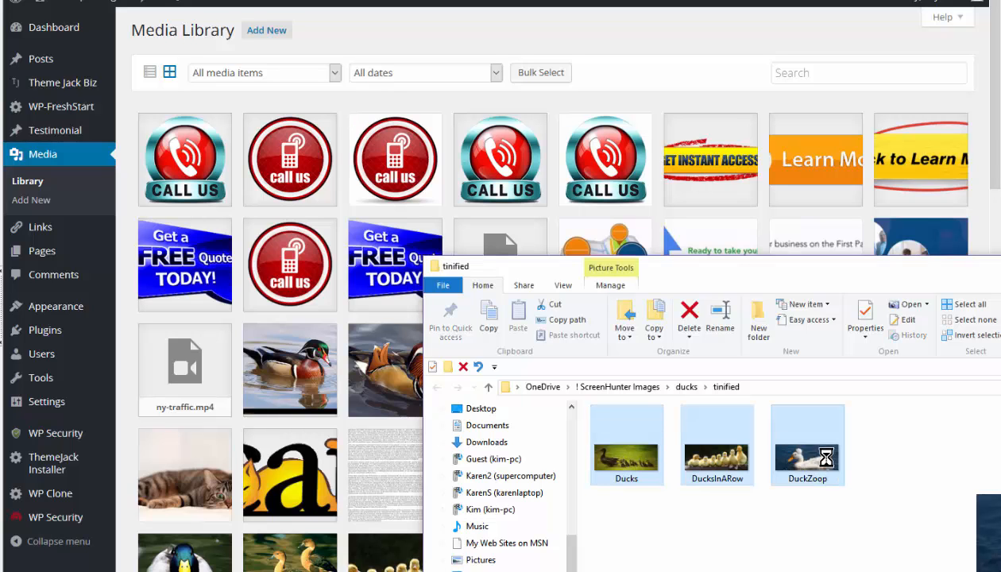
drag(812, 467, 254, 63)
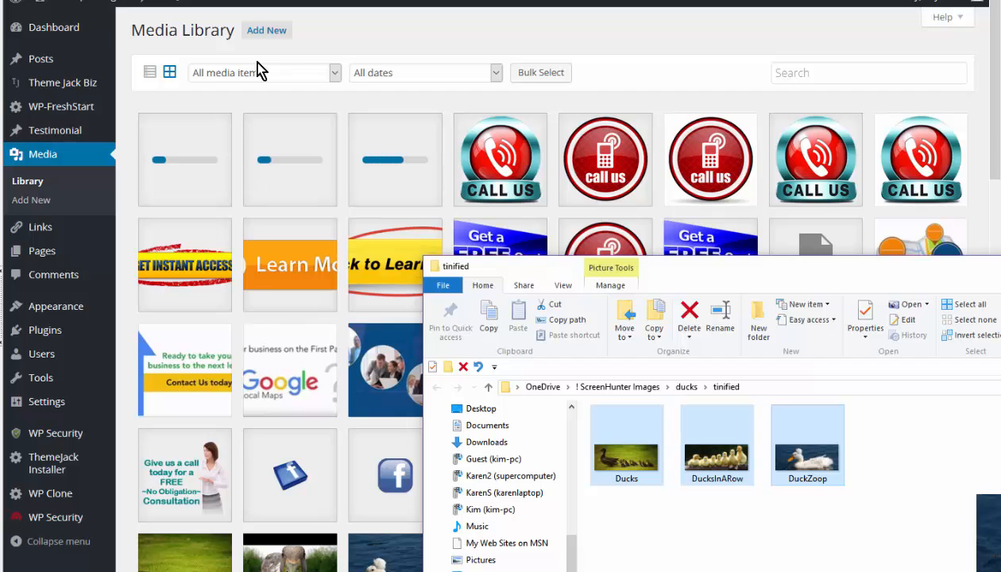
drag(969, 272, 603, 568)
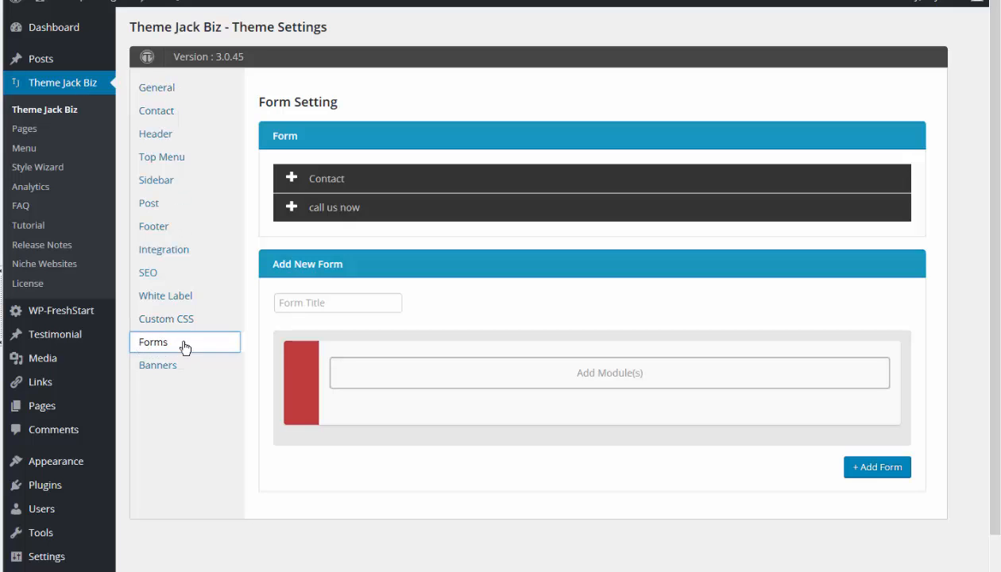
- Title the new theme form "contact form" and add a Contact Form module to it
click(330, 302)
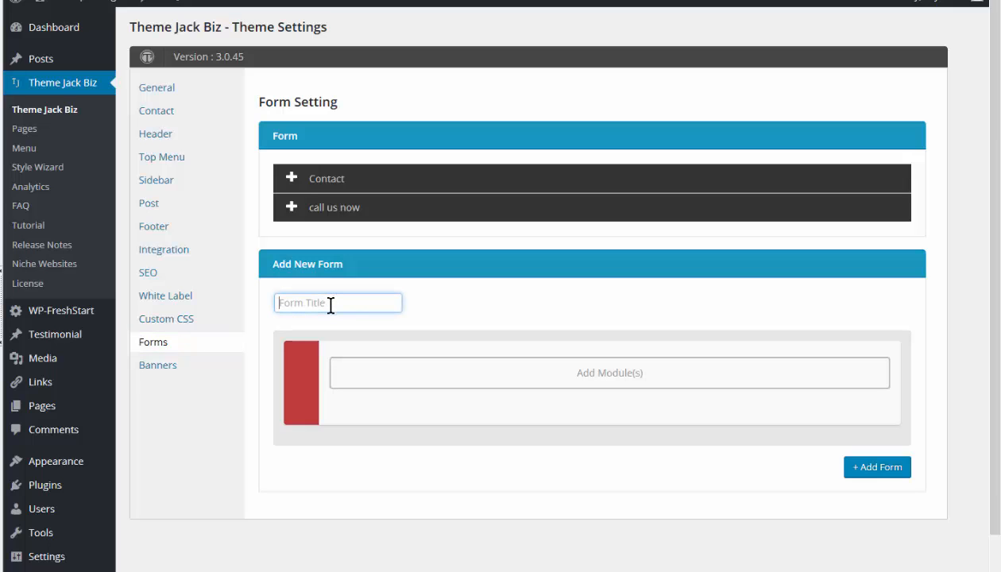
text(contact form)
click(609, 374)
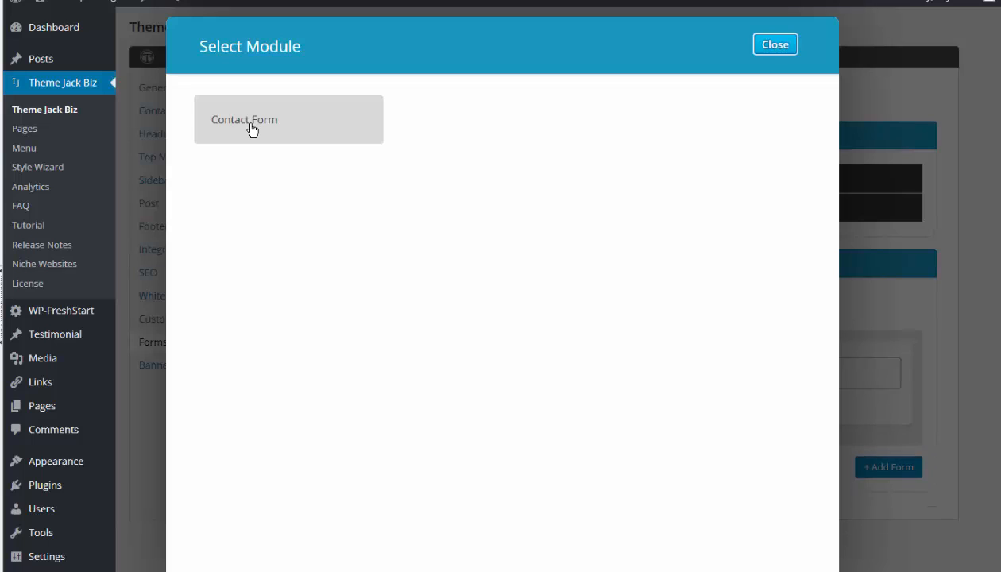
click(252, 129)
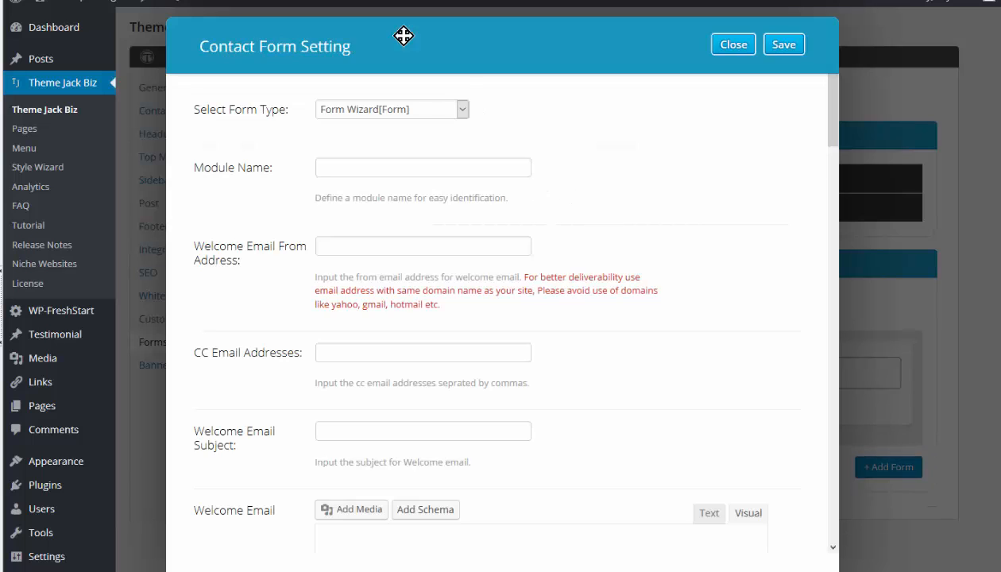
- Name the module "contact form", enter the welcome email's from address, and set its subject to "Thank you for your interest"
click(461, 113)
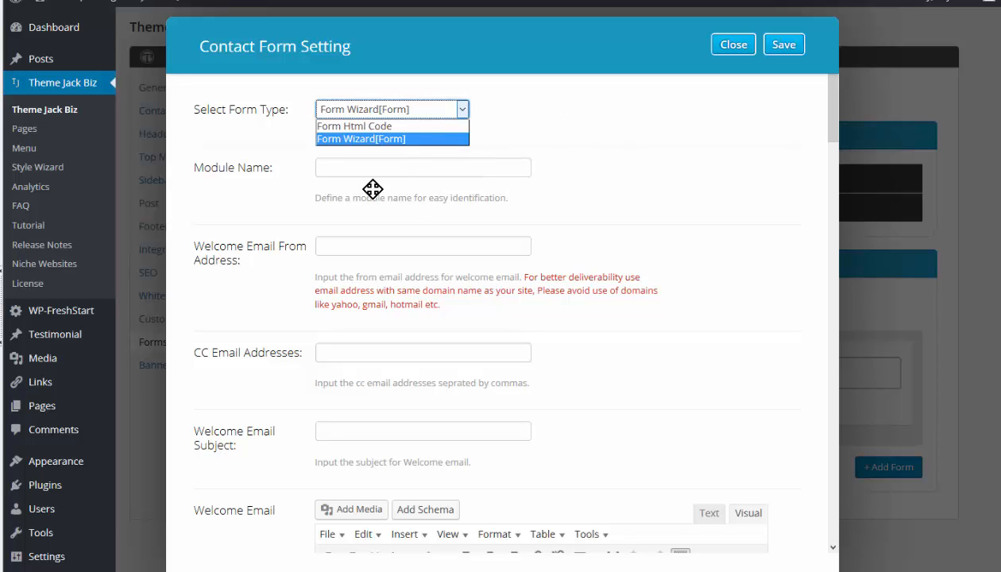
click(407, 168)
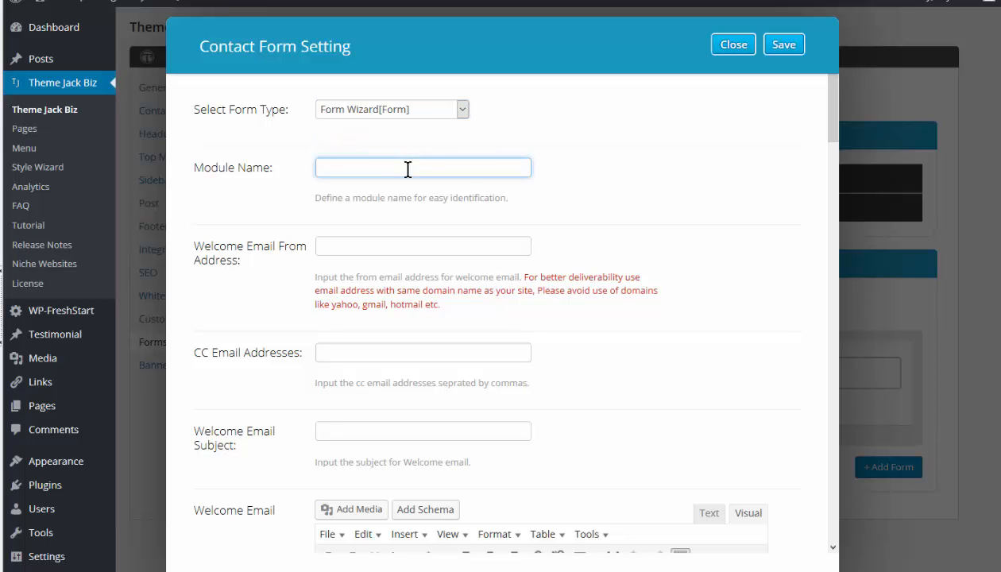
text(contact form)
click(364, 246)
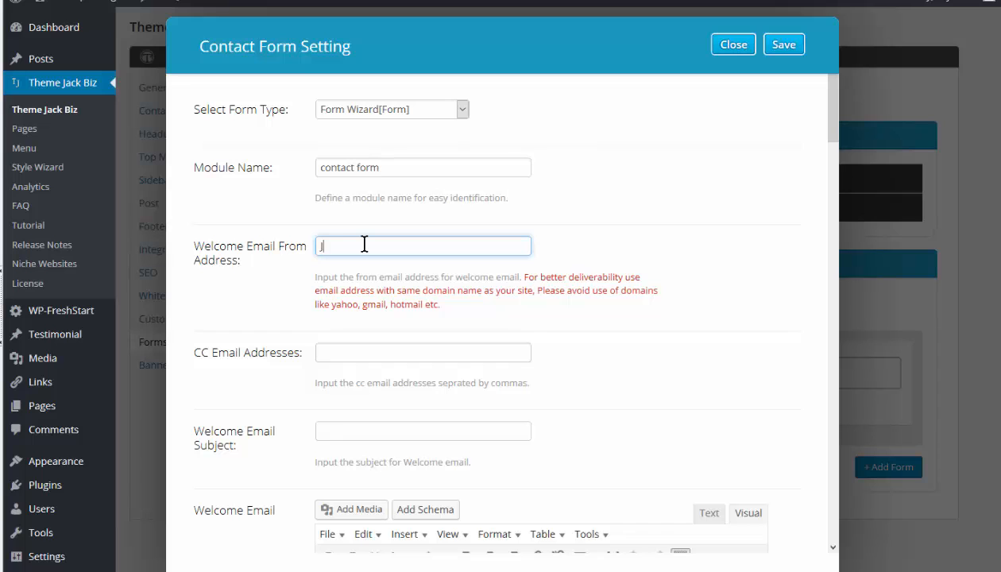
text(Ju)
scroll(364, 245, down, 4)
click(383, 111)
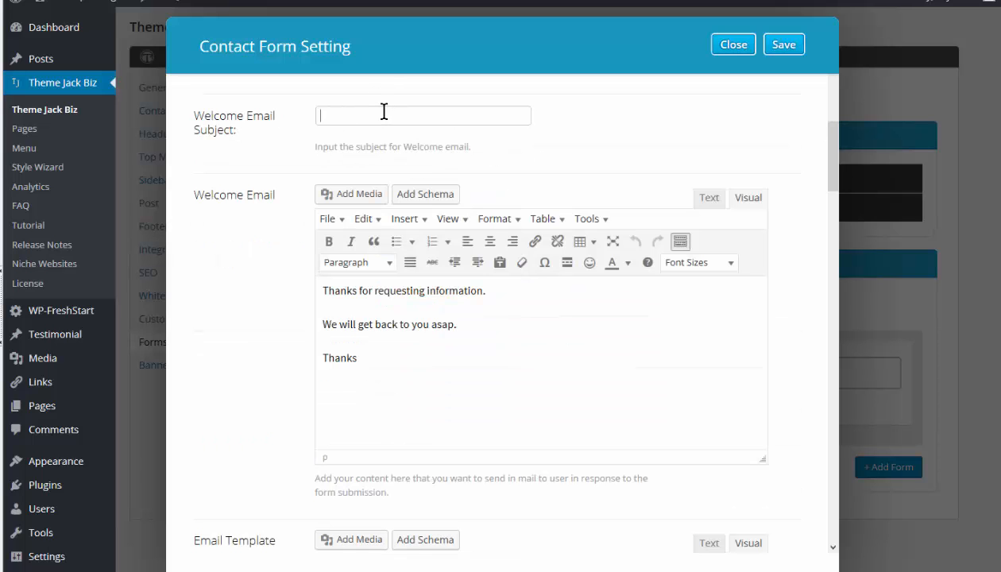
text(Thank you for your interest)
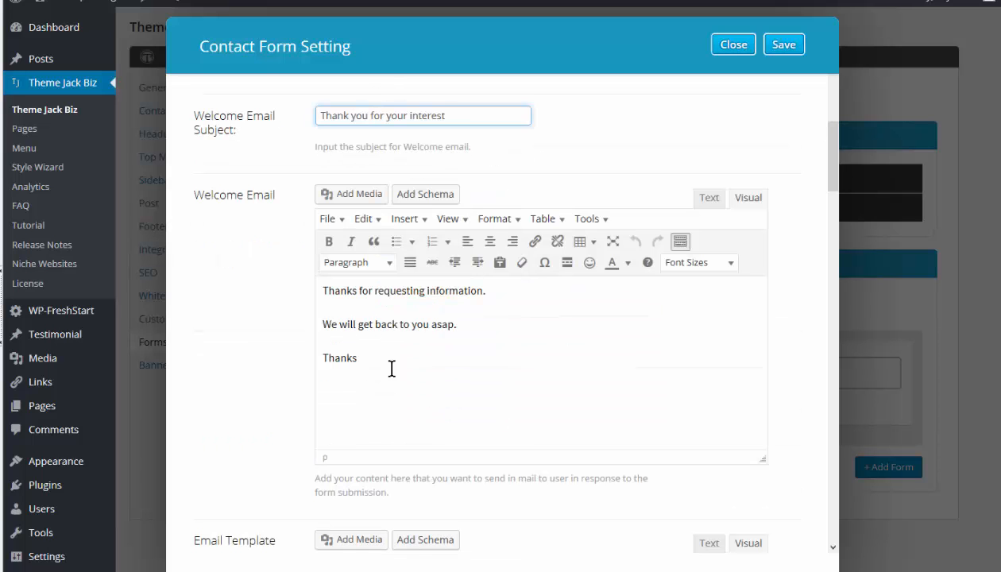
- Review the remaining Contact Form settings, save the module with its defaults, and add the form to the theme's form list
drag(838, 150, 848, 276)
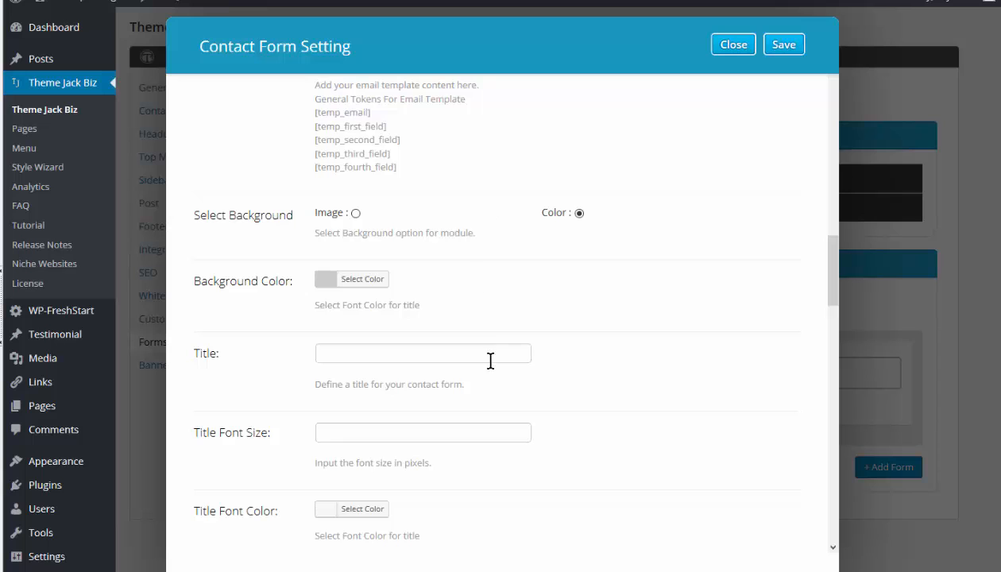
scroll(500, 454, down, 10)
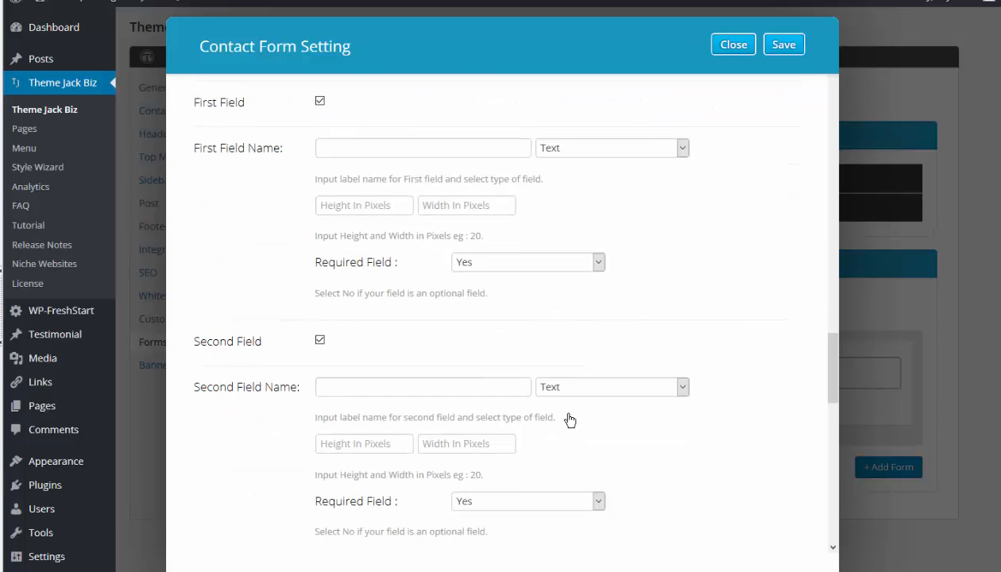
scroll(572, 417, down, 6)
scroll(569, 419, down, 2)
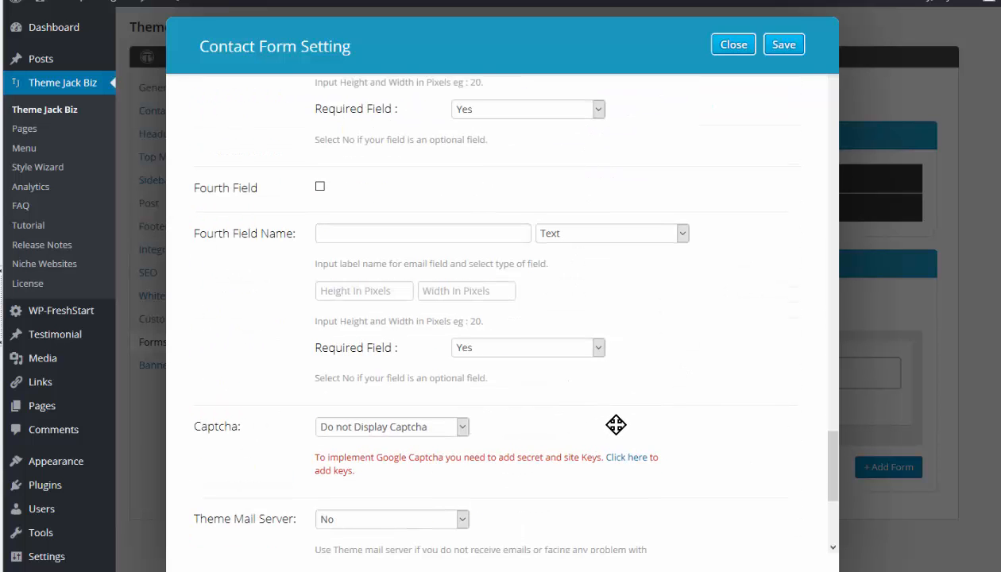
scroll(616, 425, down, 5)
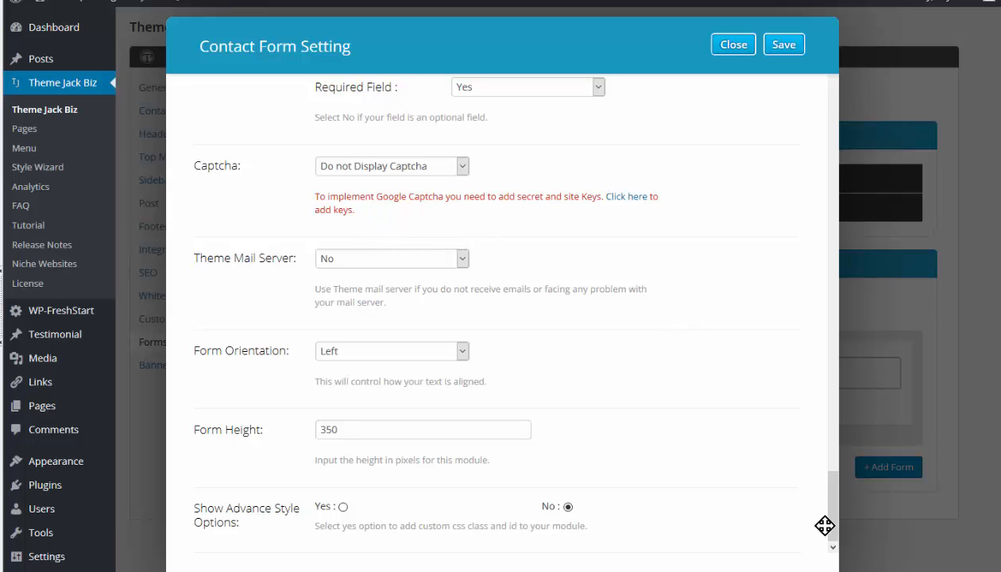
drag(831, 531, 830, 107)
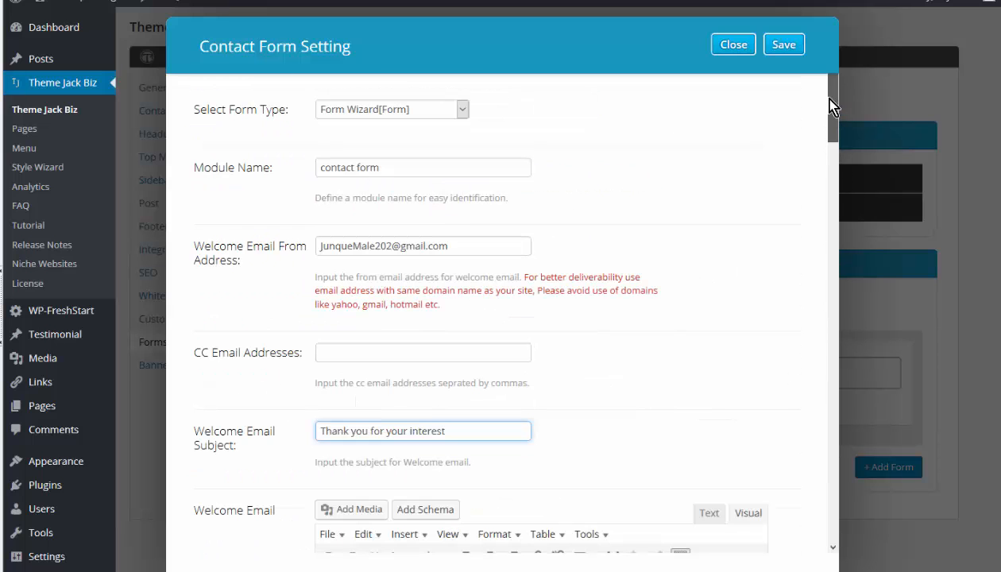
click(782, 46)
scroll(871, 490, down, 1)
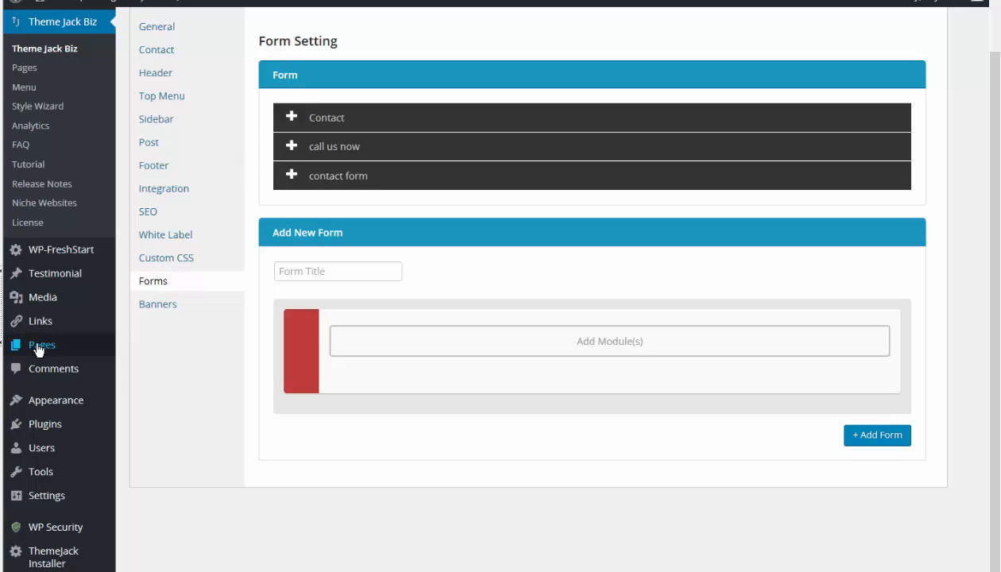
- Find the Home Alone page among all the site's pages and open it for editing
mouse_move(43, 348)
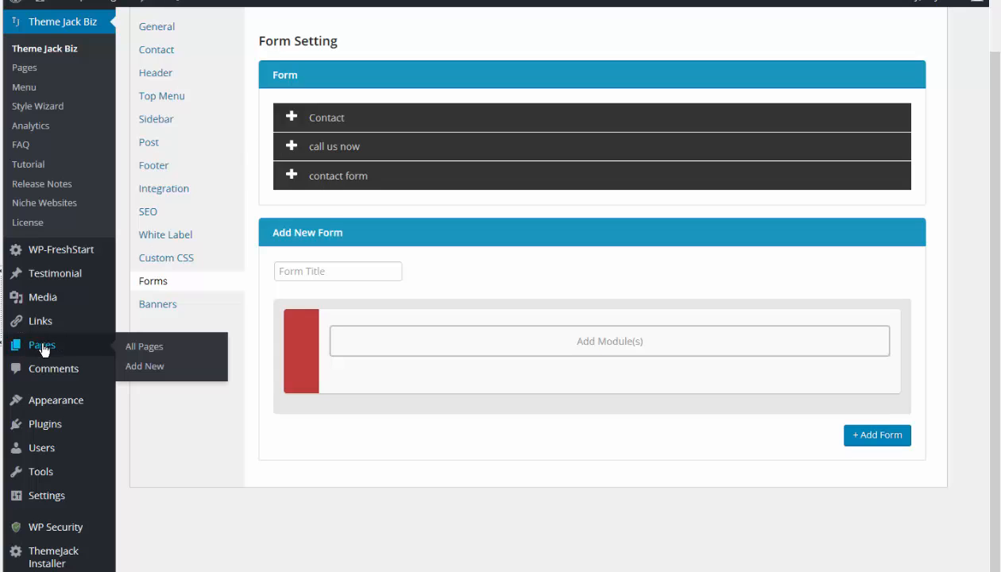
click(142, 347)
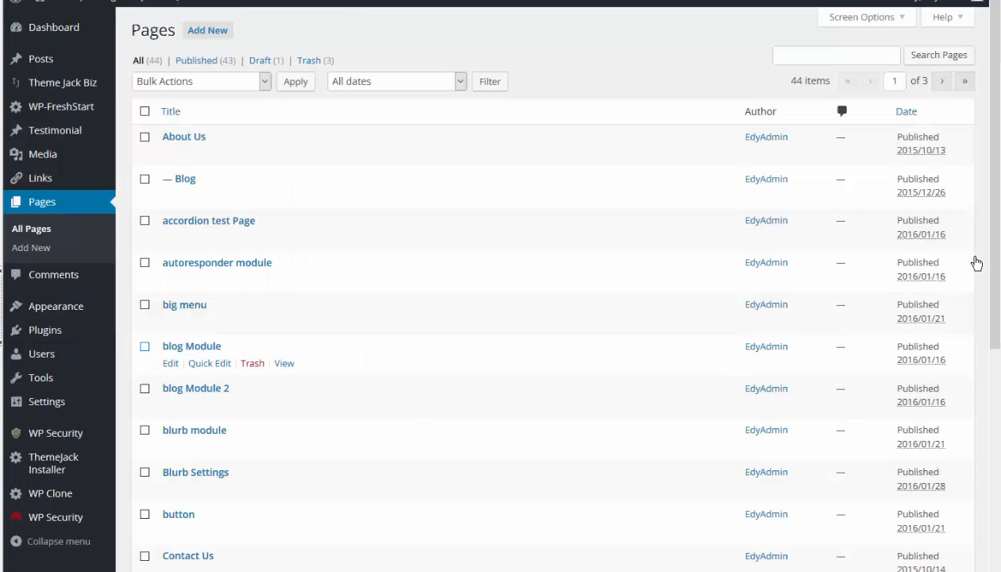
drag(994, 270, 957, 522)
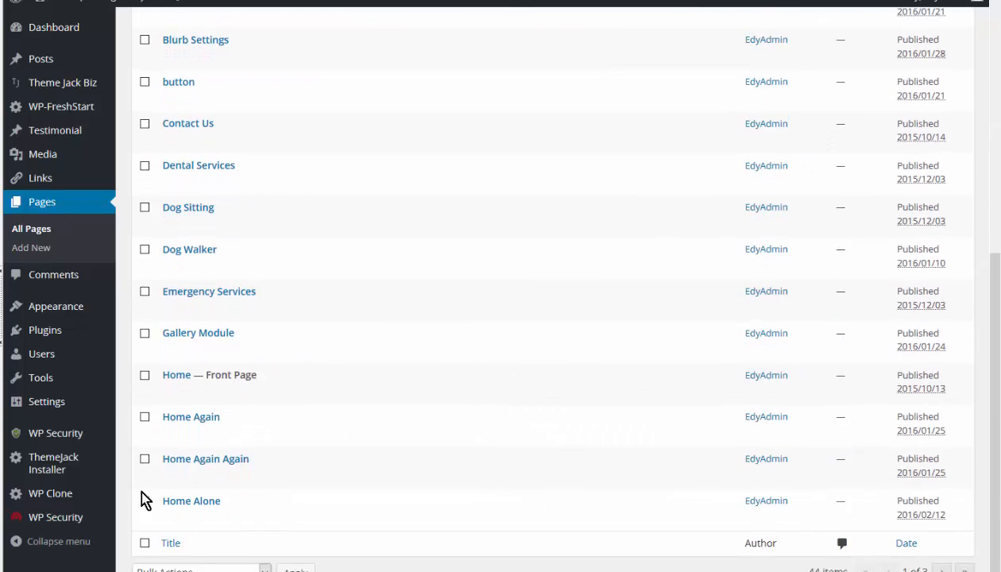
click(169, 518)
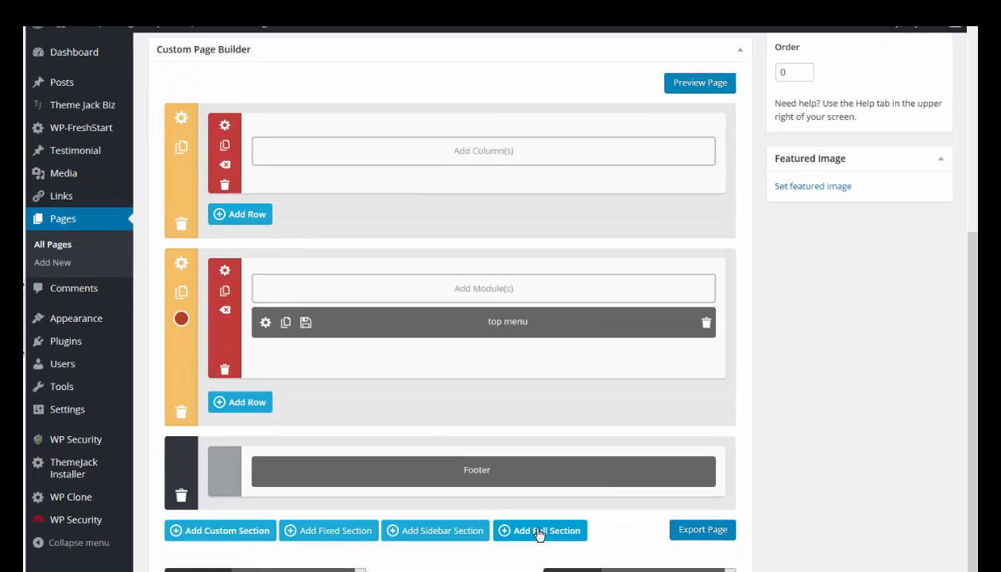
- Add a full section to the page builder, move it above the existing sections, and insert a Slider Jack module in it
click(538, 531)
drag(185, 555, 196, 120)
scroll(462, 476, up, 5)
click(462, 474)
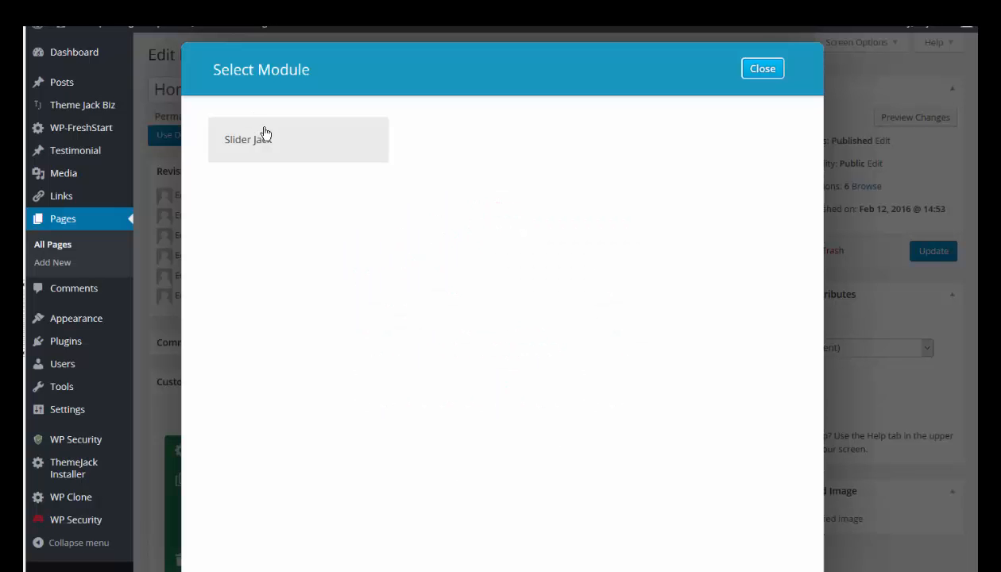
click(245, 149)
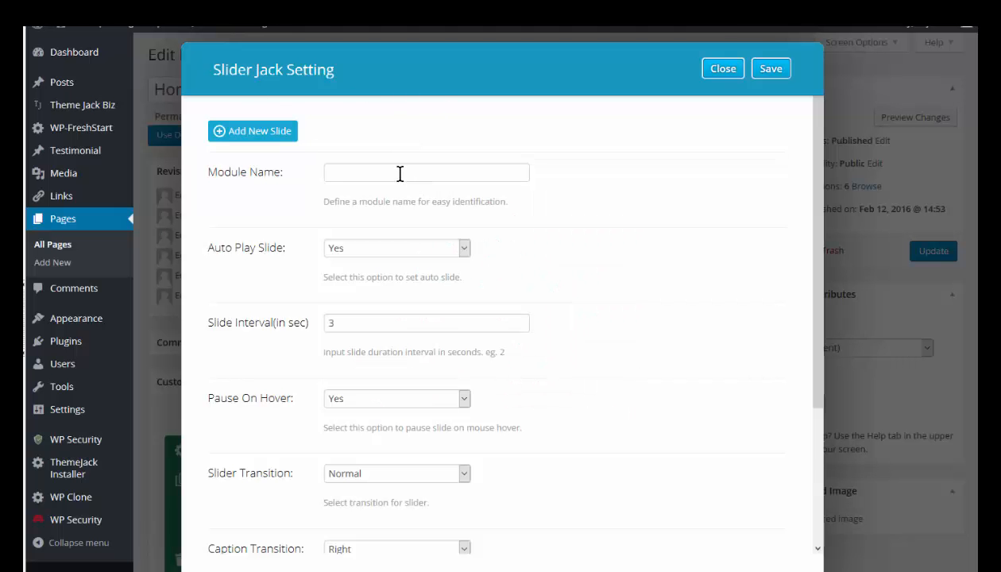
- Name the module "Slider Jack", keep auto play set to Yes, and set the slide interval to 5 seconds
click(379, 173)
text(S)
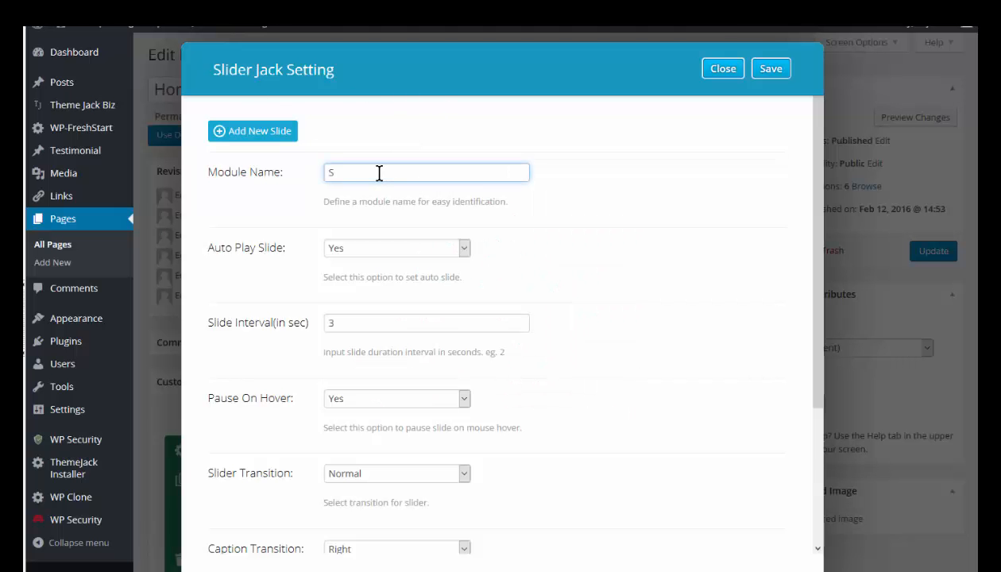
text(lider Jack)
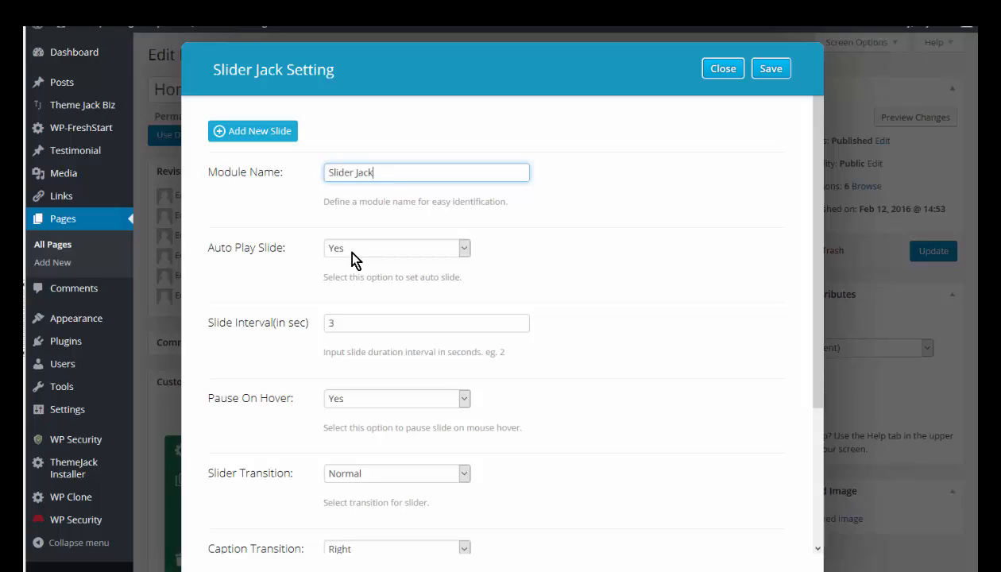
click(464, 249)
click(465, 249)
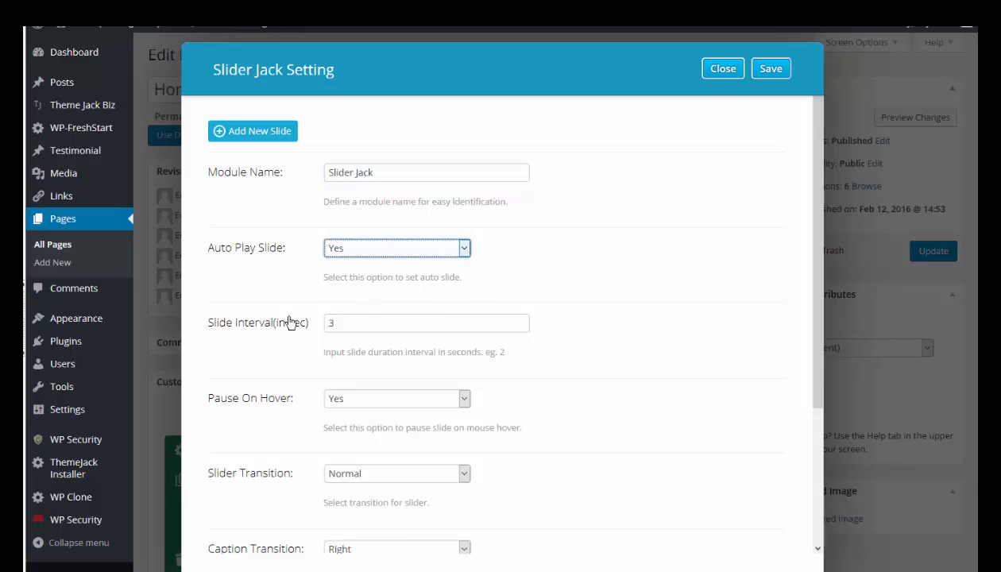
double_click(325, 322)
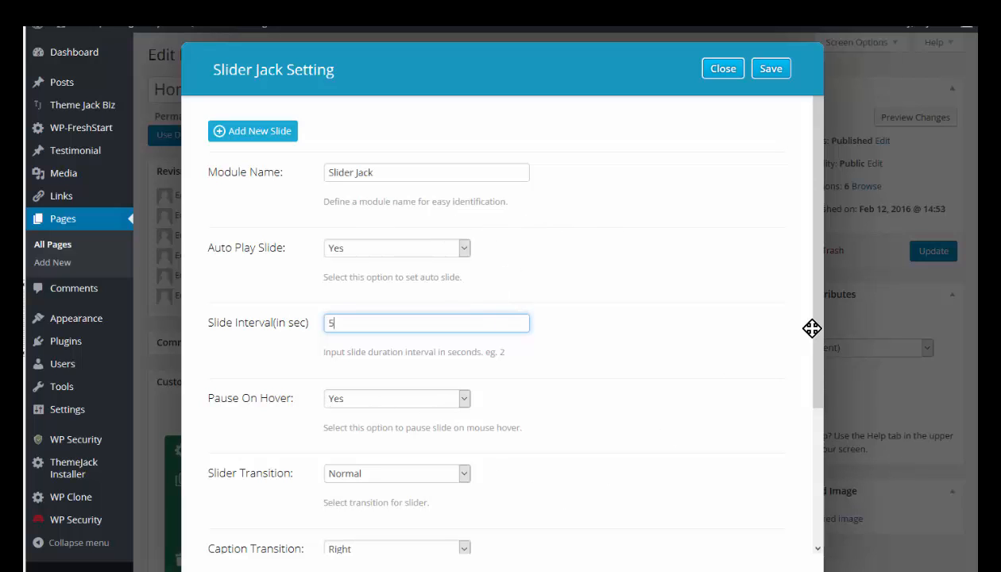
- Set the slider transition to Vertical Flip and keep the caption transition at Right
drag(818, 337, 781, 415)
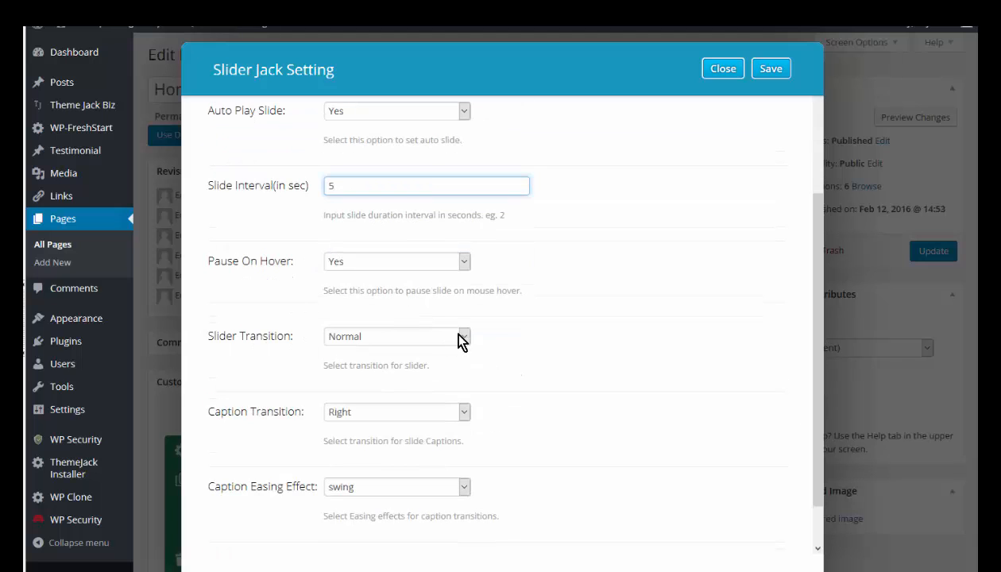
click(465, 339)
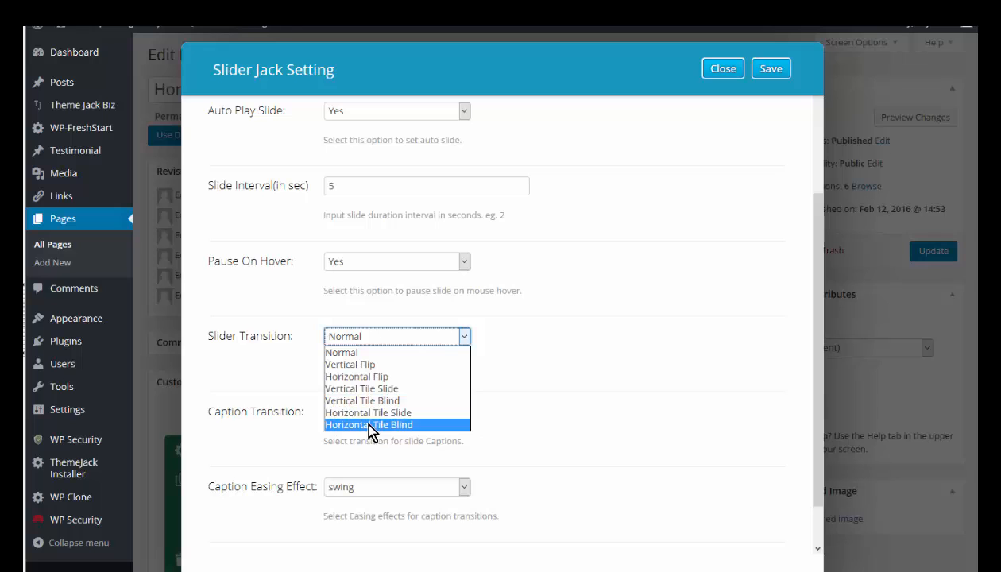
click(385, 366)
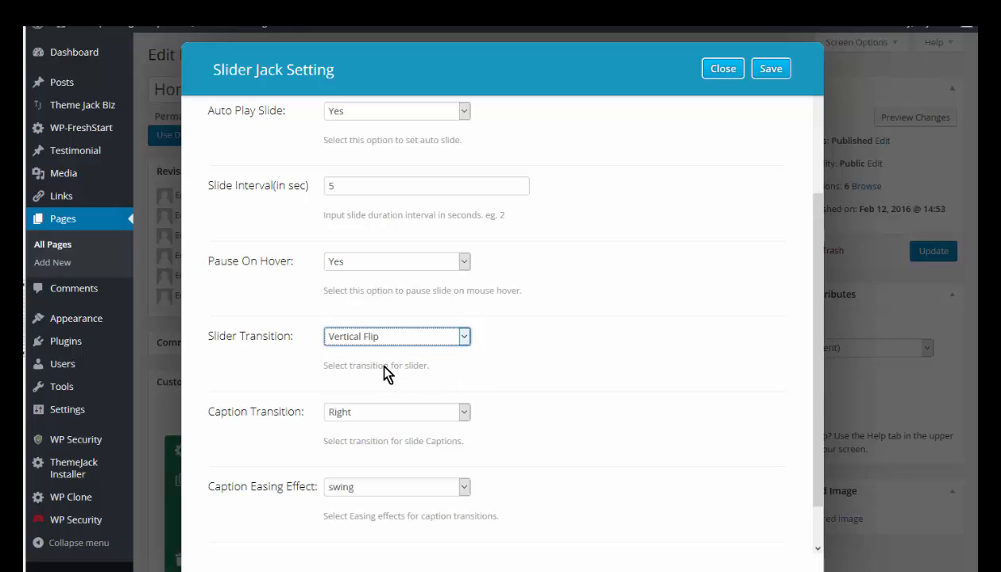
click(463, 414)
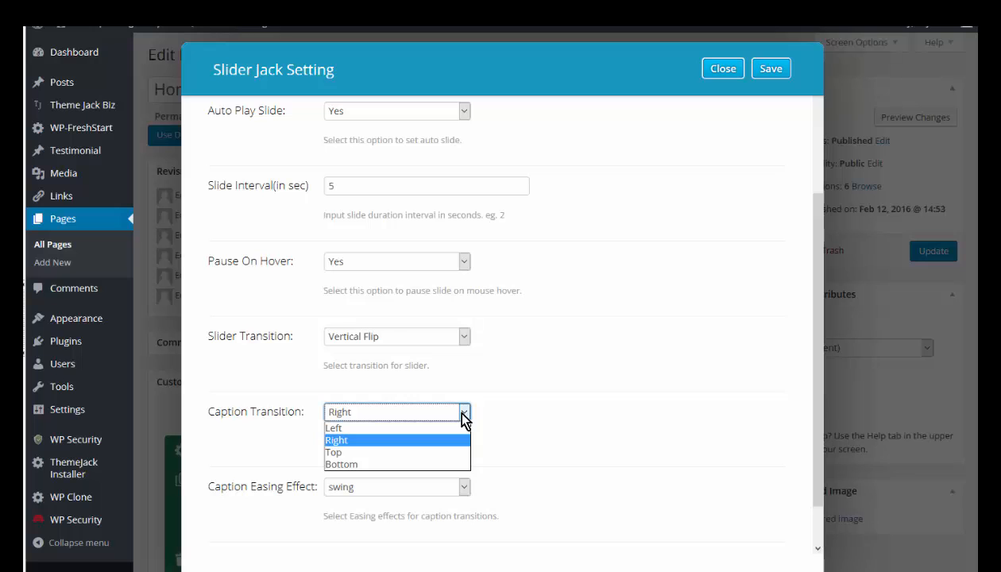
click(463, 414)
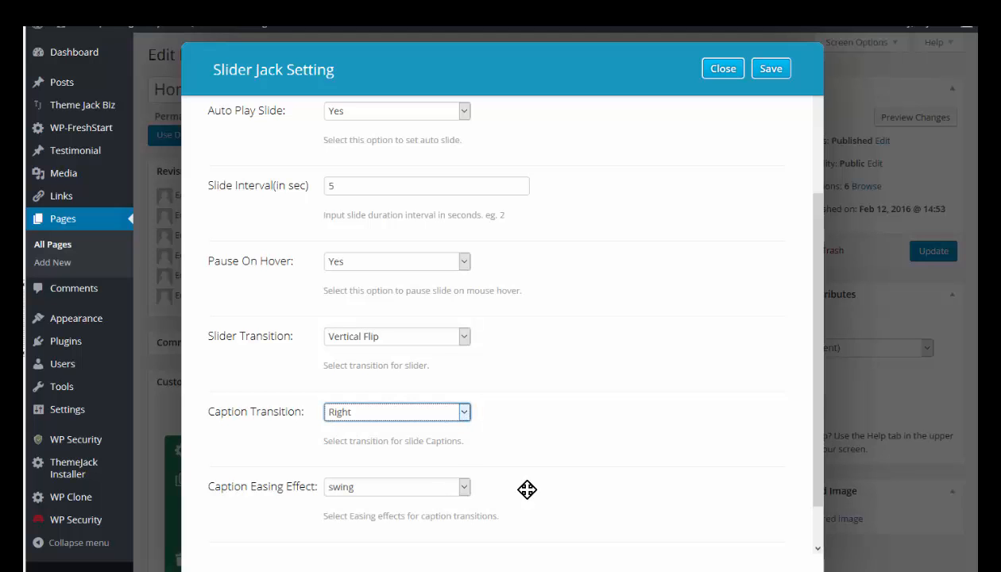
drag(816, 330, 810, 389)
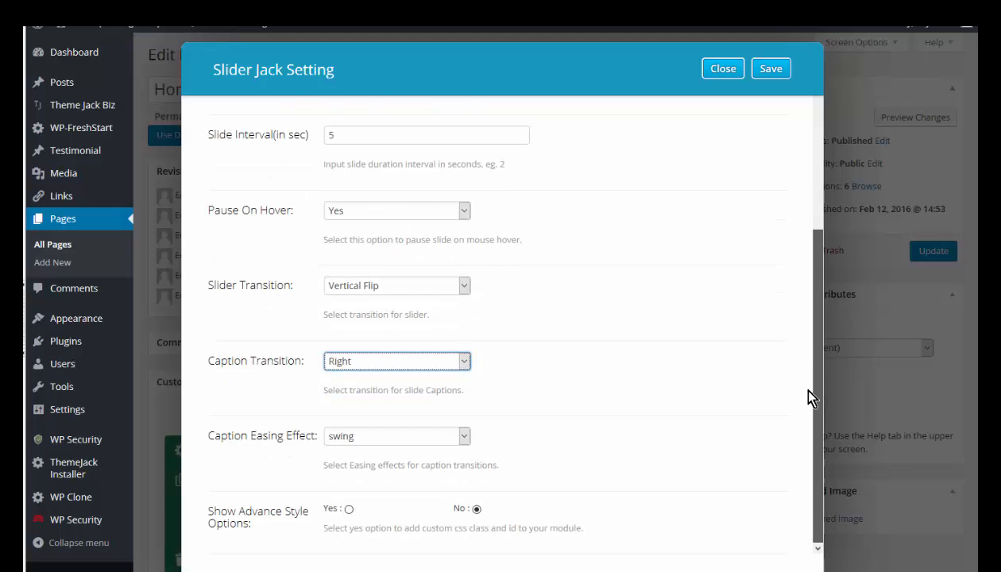
- Add a new slide to the slider with the heading "DuckZoop" at a font size of 36 pixels
drag(810, 290, 811, 149)
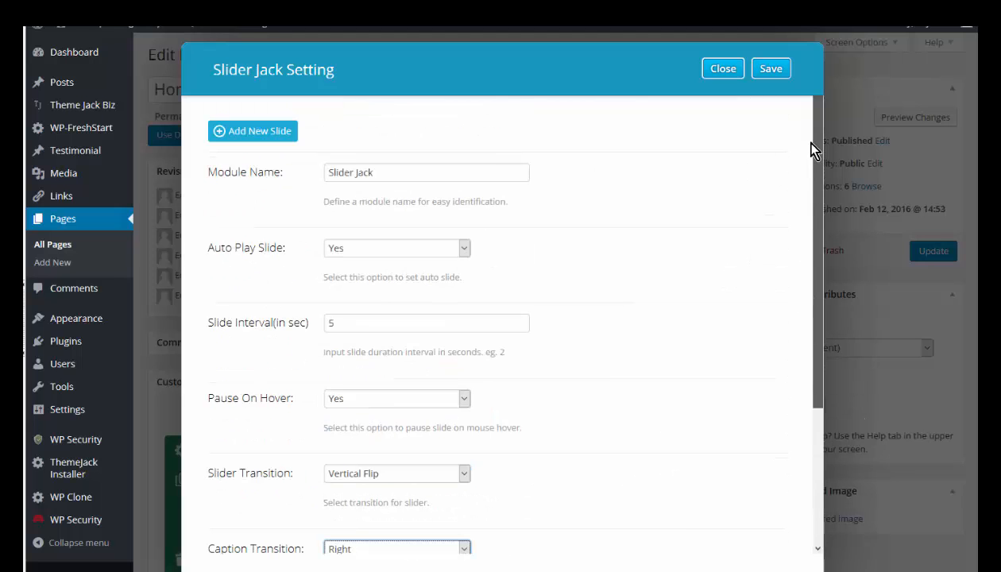
click(256, 137)
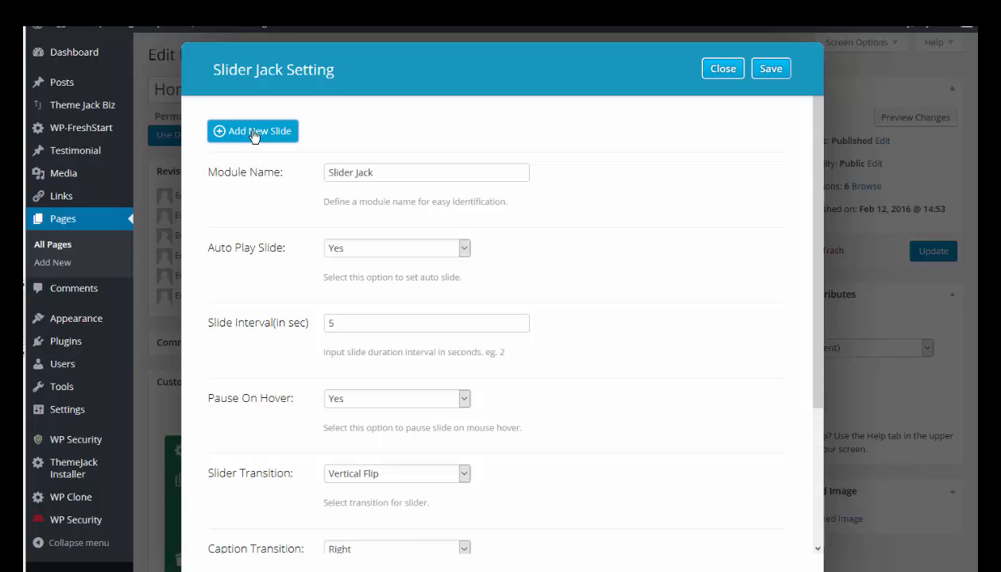
click(256, 136)
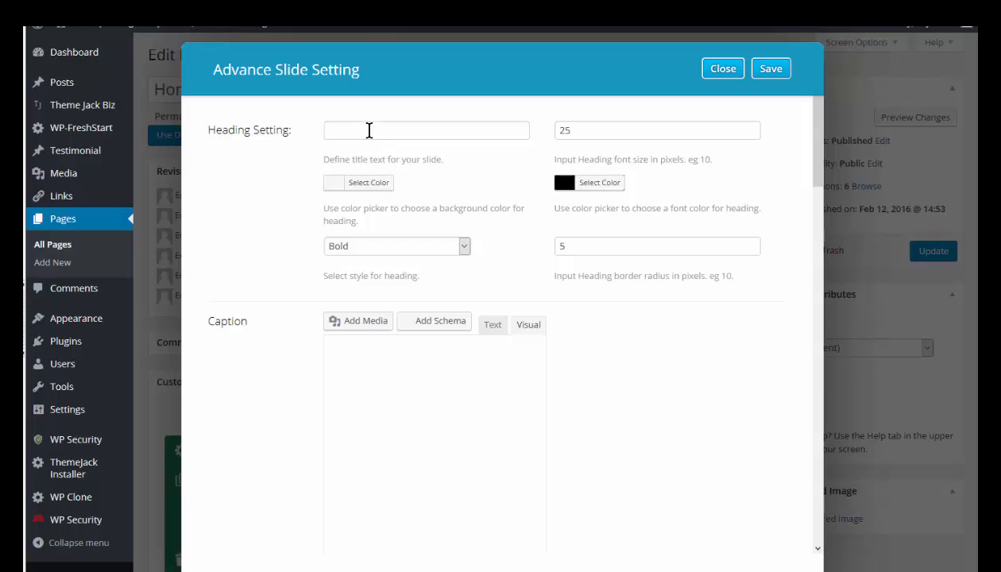
click(367, 129)
text(DuckZoop)
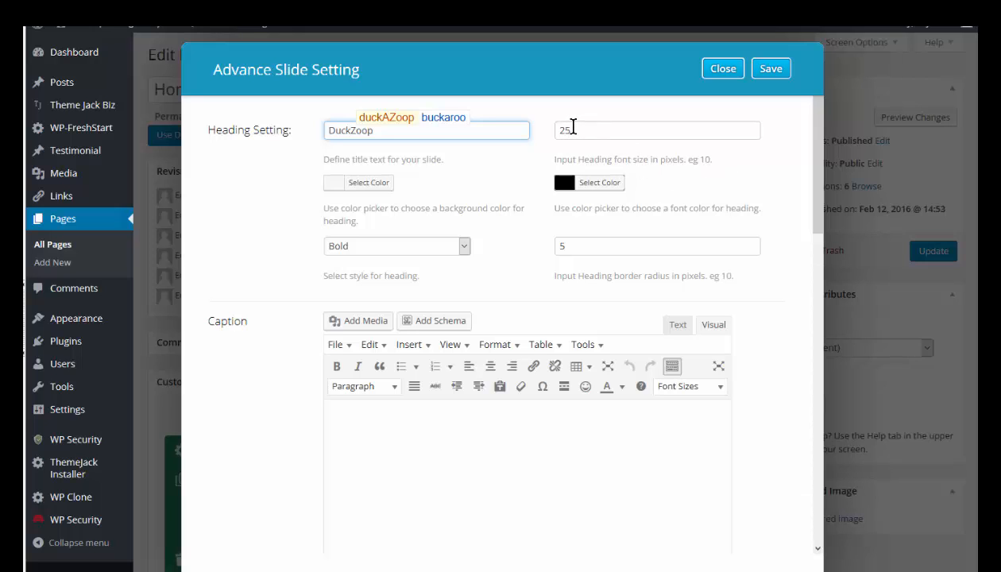
drag(571, 129, 552, 128)
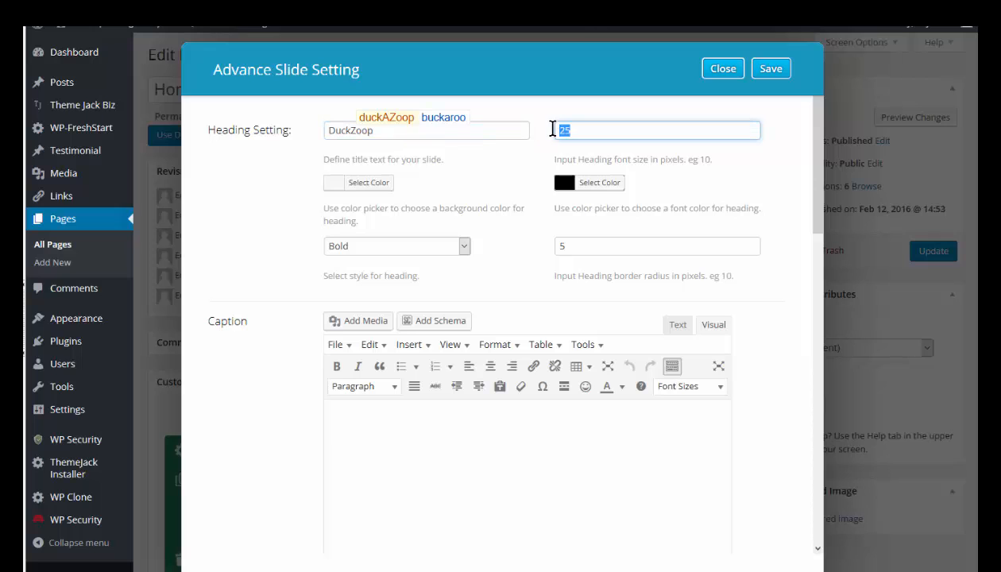
text(36)
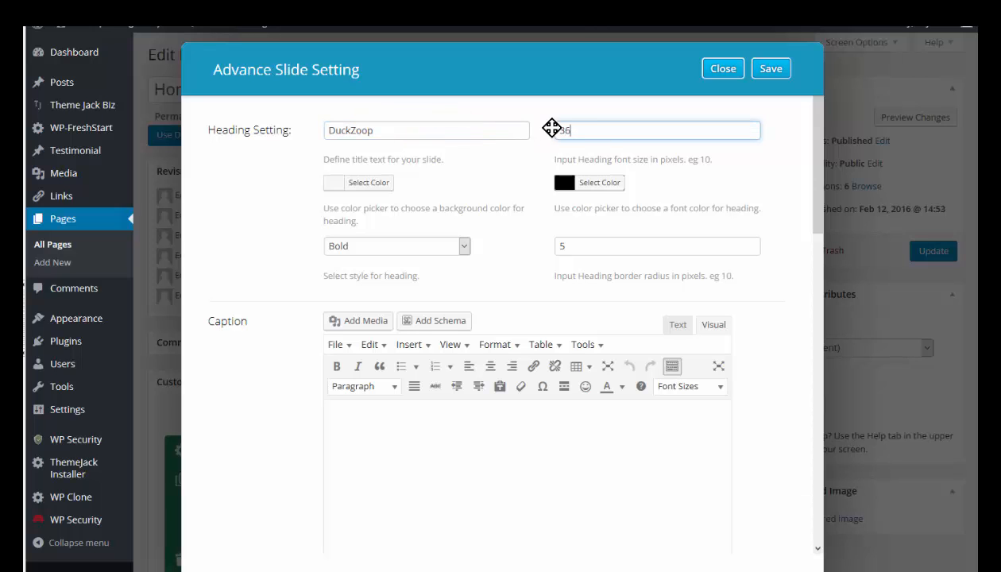
- Set the slide heading's background color to the red preset and keep its style Bold
click(370, 185)
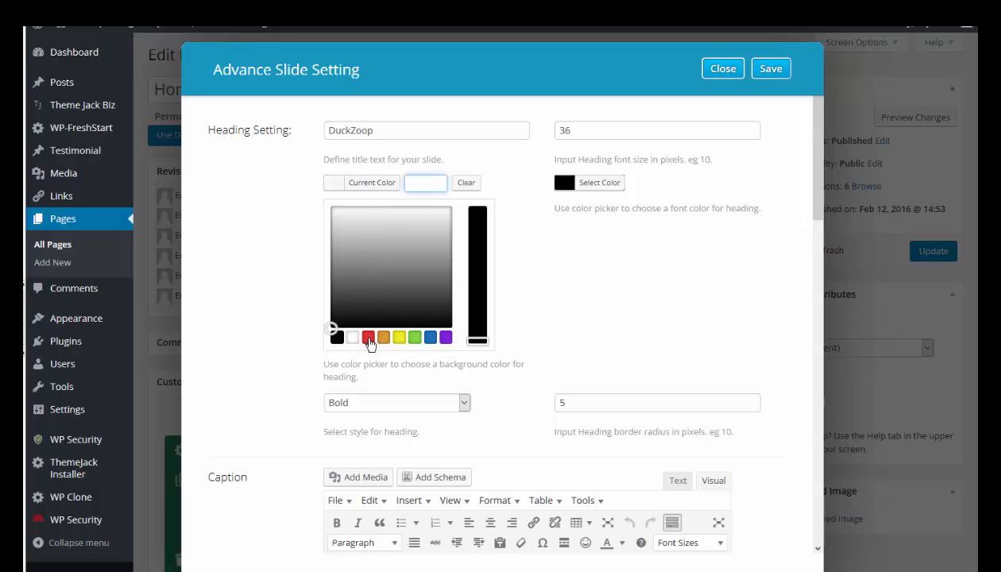
click(368, 338)
scroll(358, 302, down, 3)
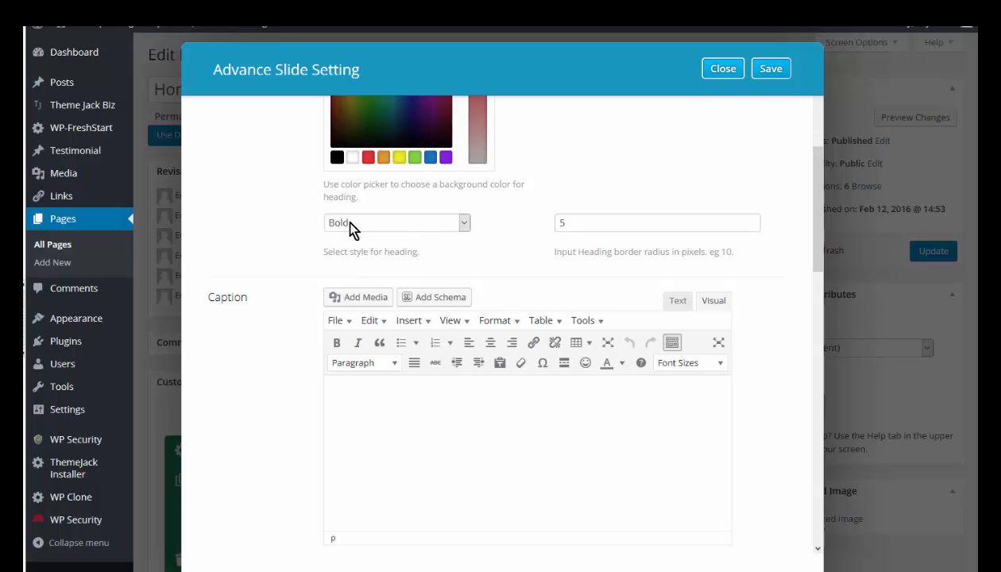
click(344, 219)
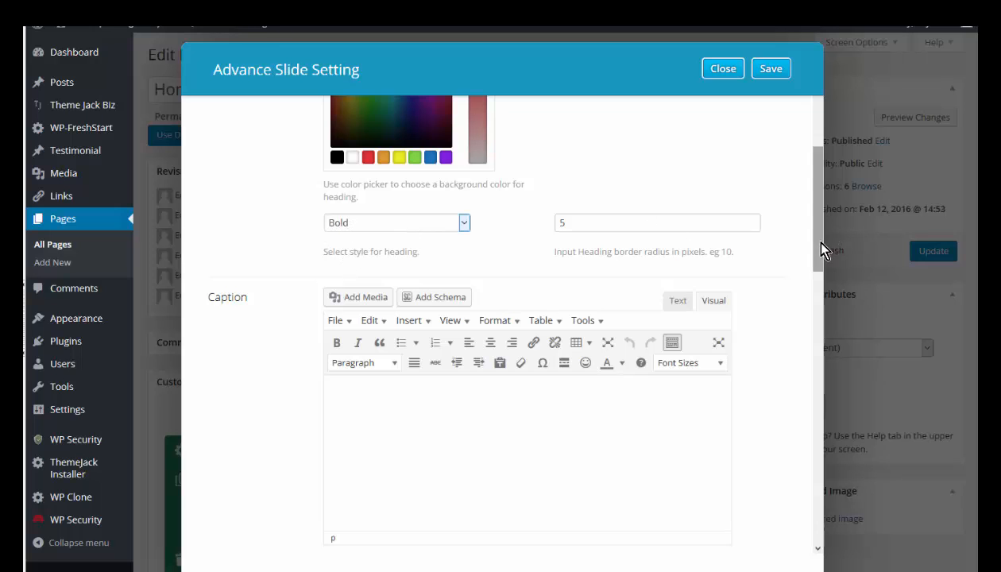
- Leave the caption empty, use the white crested duck picture from the media library as the slide image, and set its alternative text to "DuckZoop"
drag(817, 244, 826, 294)
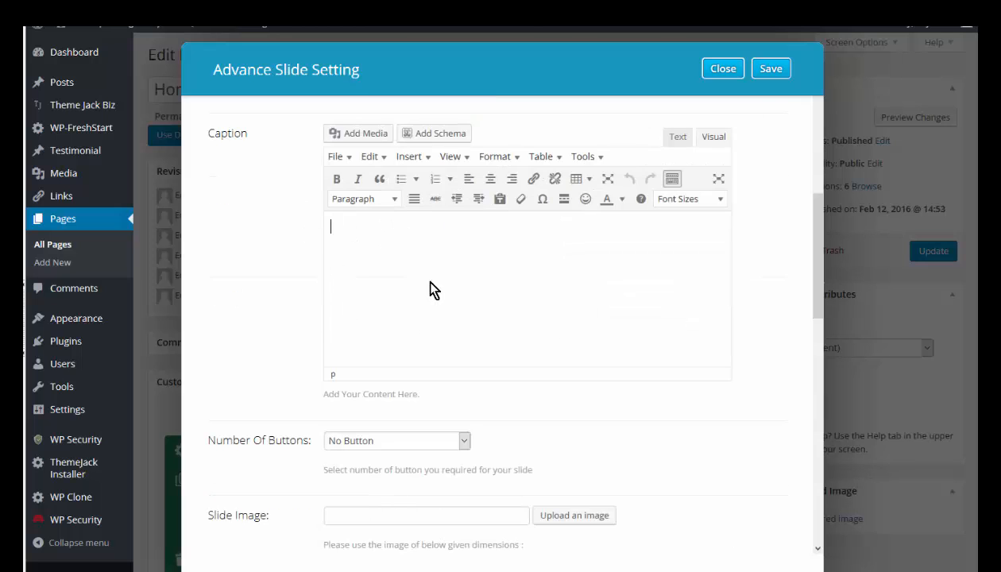
click(362, 254)
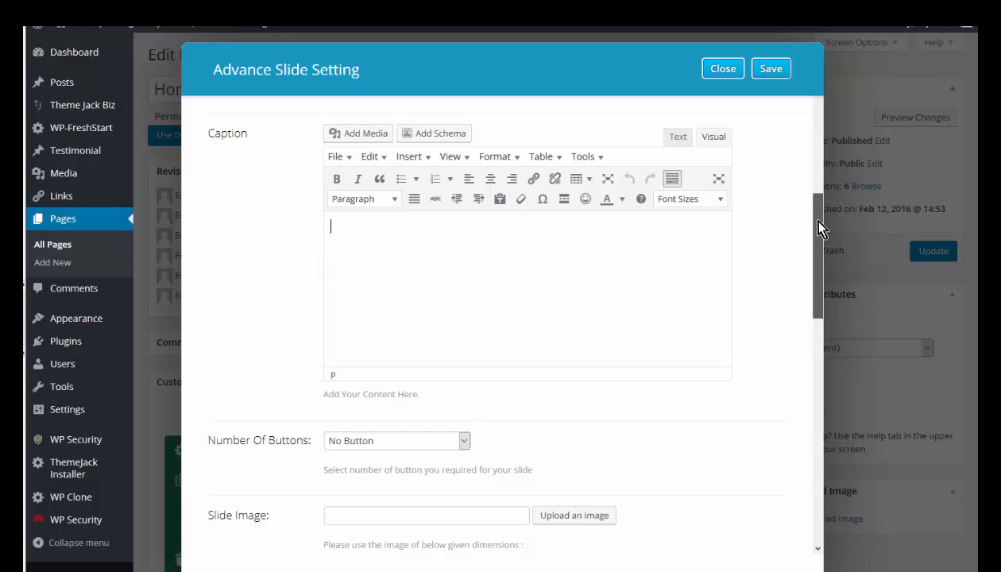
drag(820, 228, 820, 265)
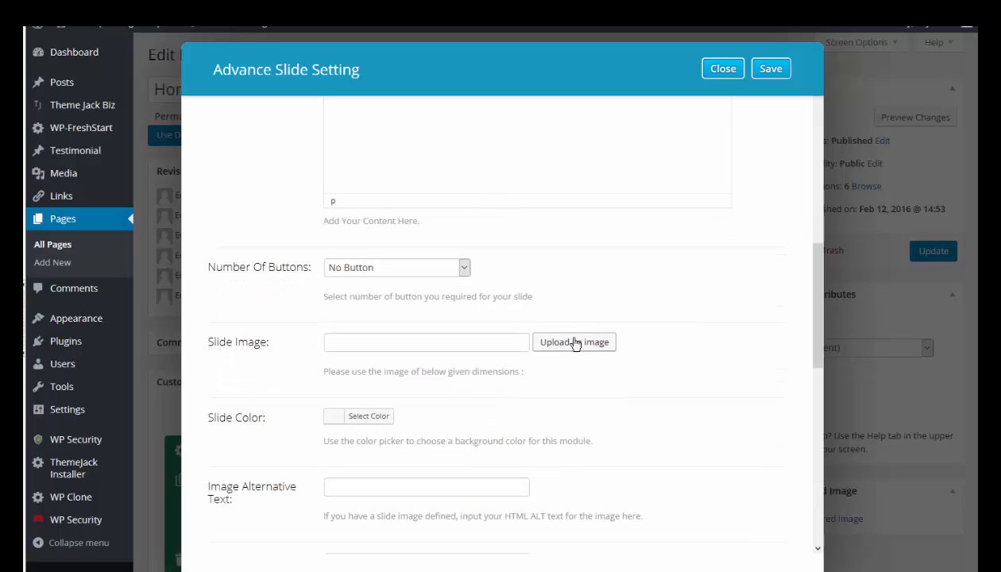
click(572, 346)
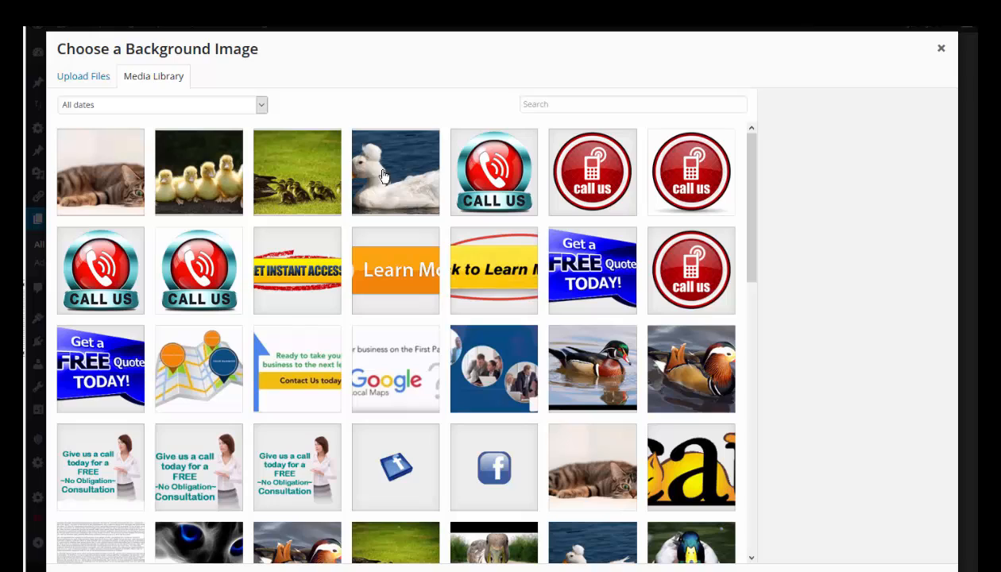
click(382, 175)
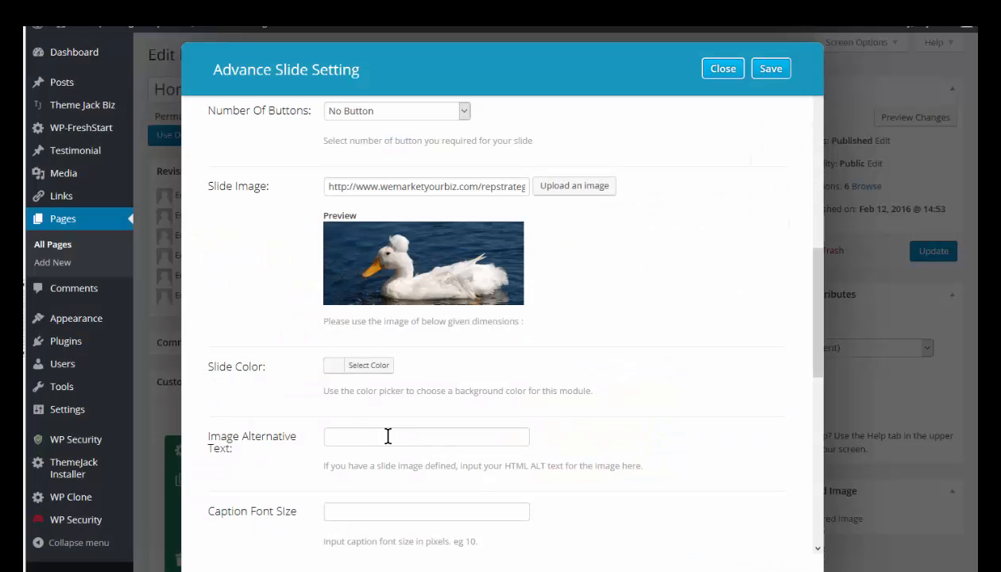
click(387, 436)
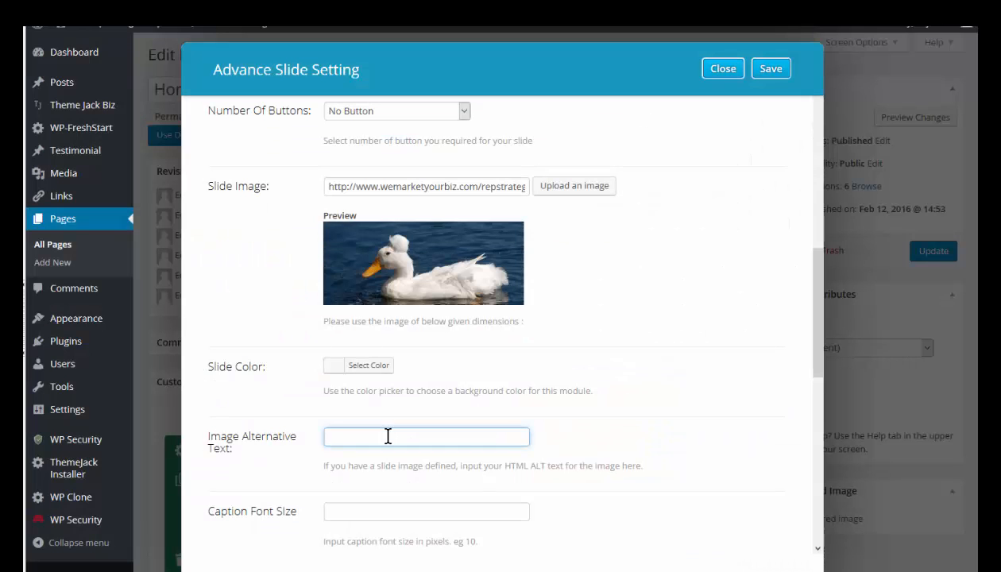
text(DuckZoop)
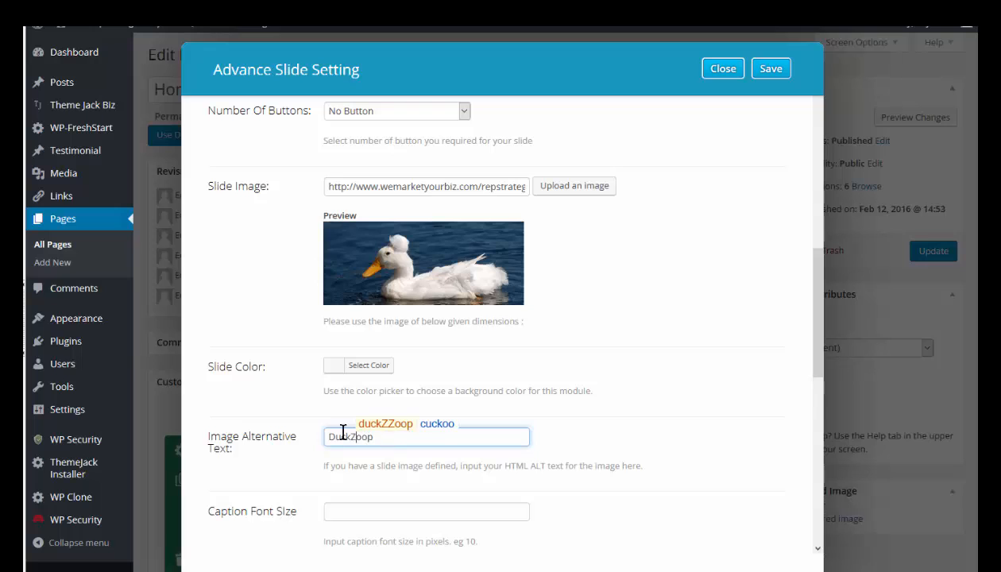
drag(373, 436, 319, 434)
- Set the caption font size to 24, the caption overlay to a less saturated green, and the caption color to #25ad00
click(340, 511)
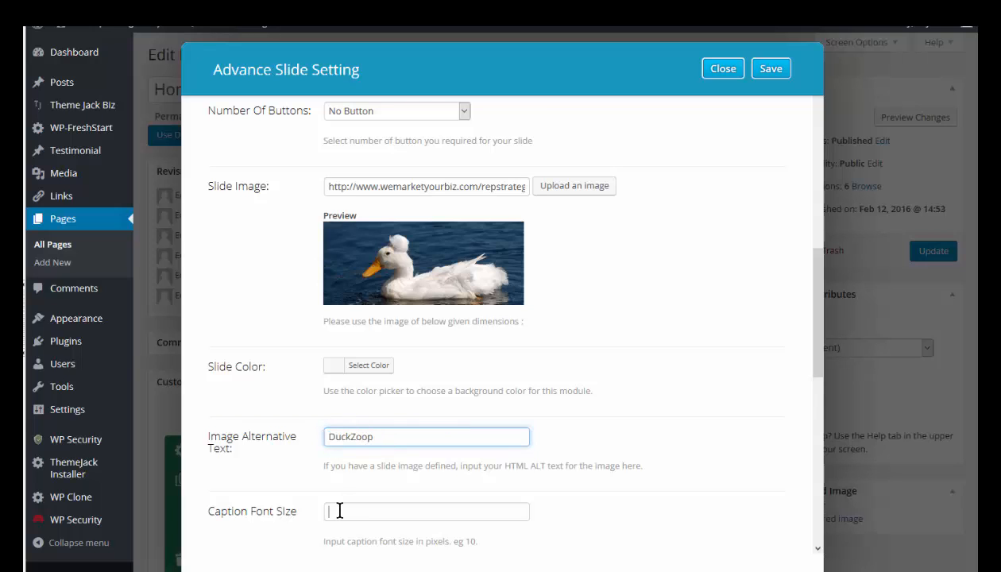
text(24)
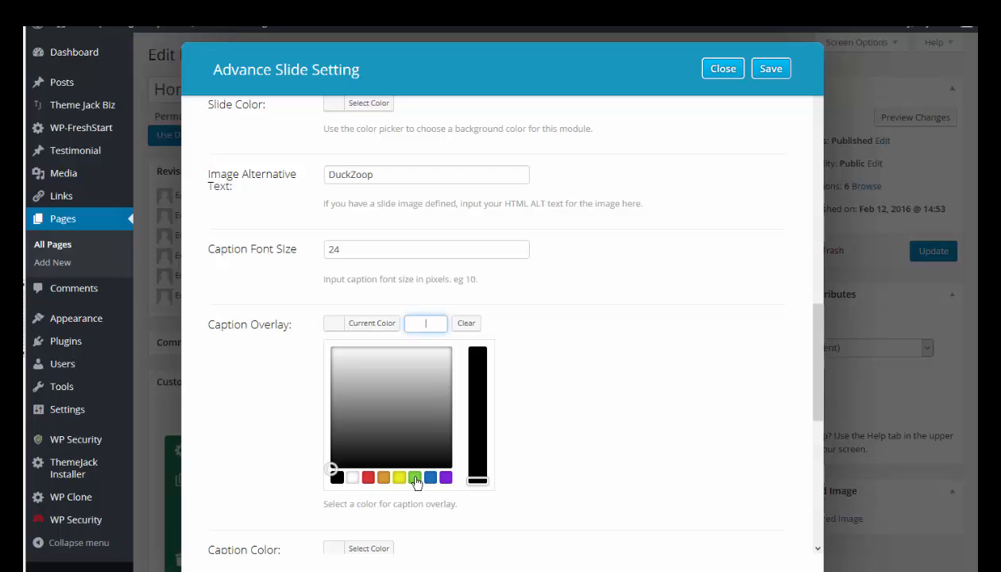
click(415, 478)
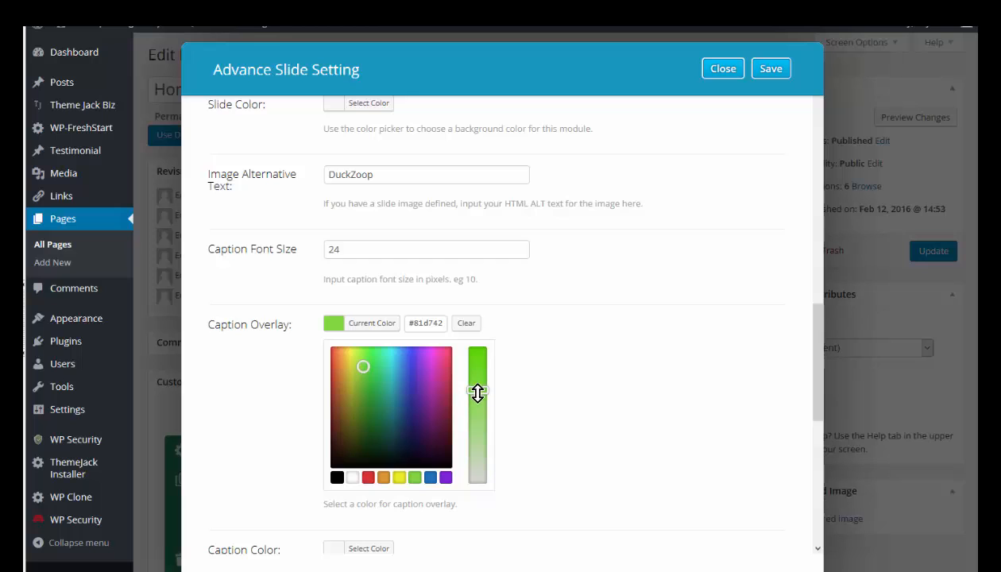
drag(477, 394, 477, 431)
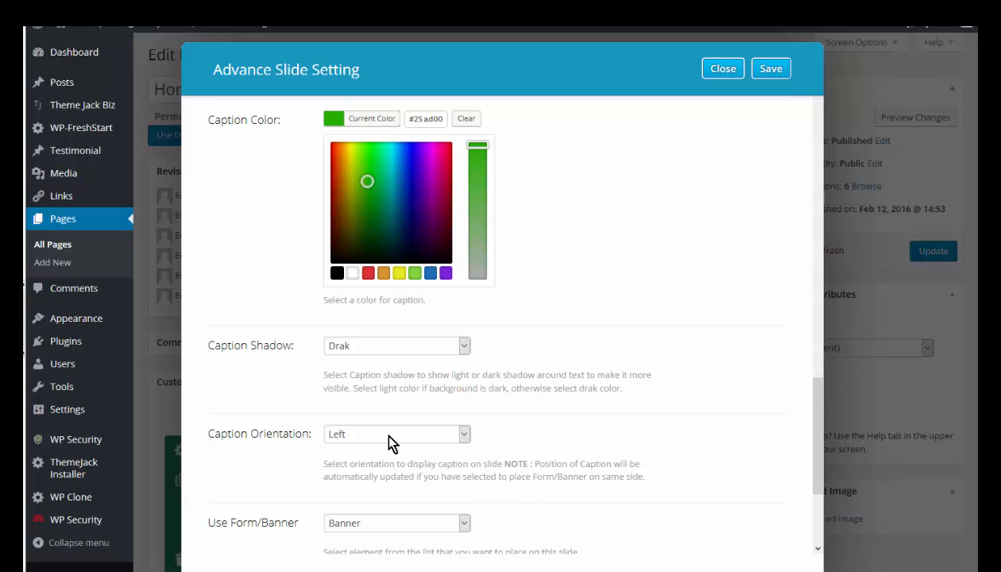
- Place the Contact form on the DuckZoop slide instead of a banner and save the slide
click(463, 524)
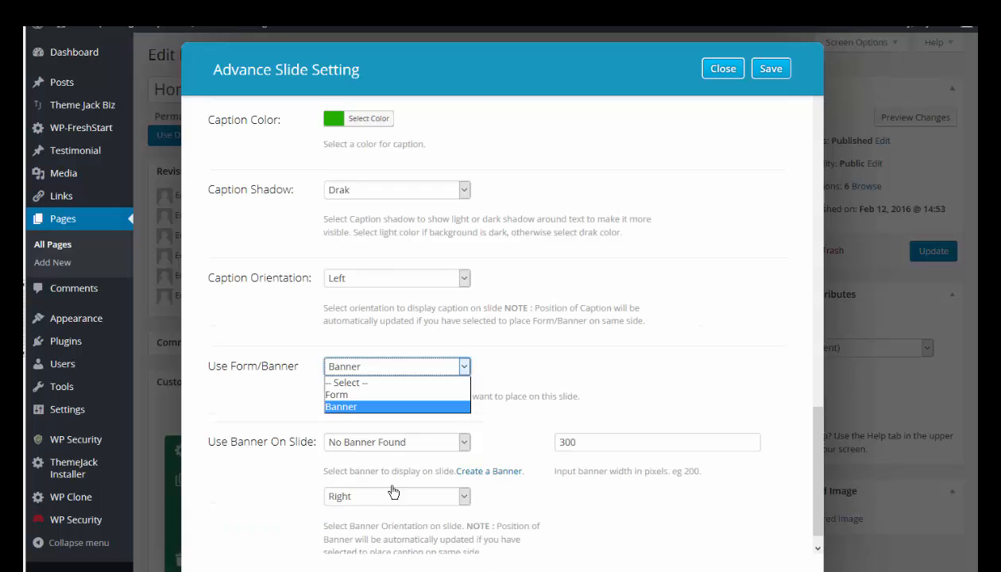
click(334, 393)
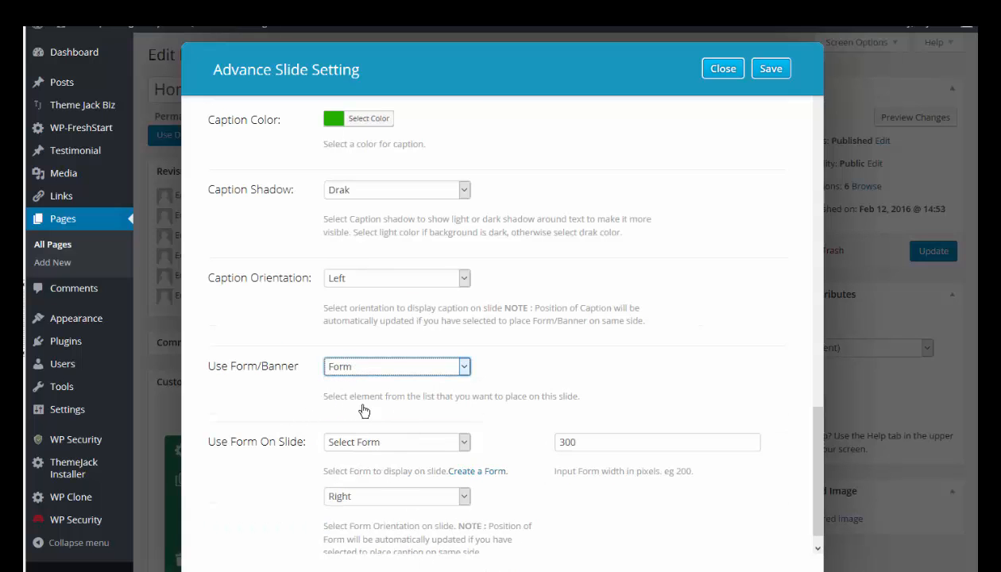
click(460, 442)
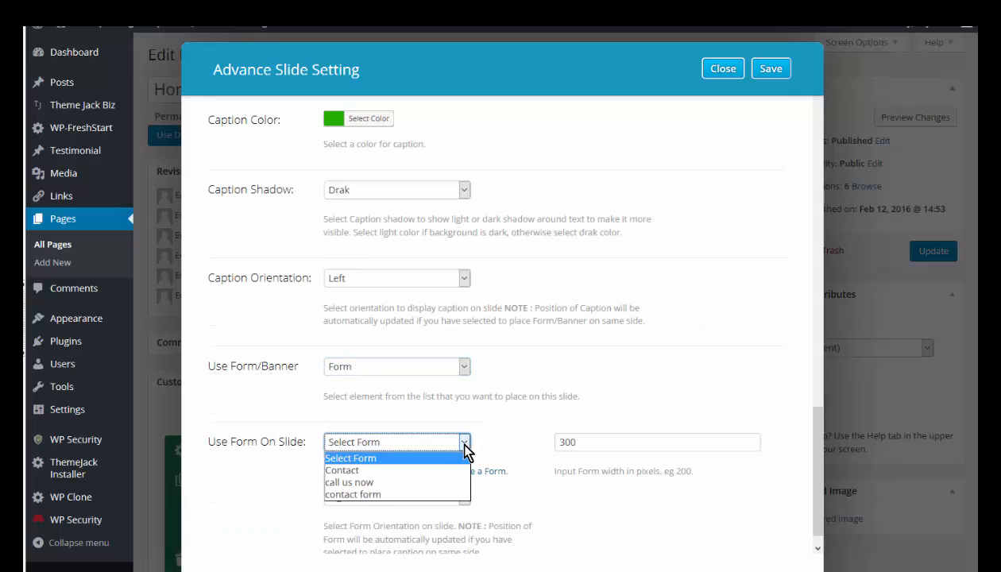
click(361, 470)
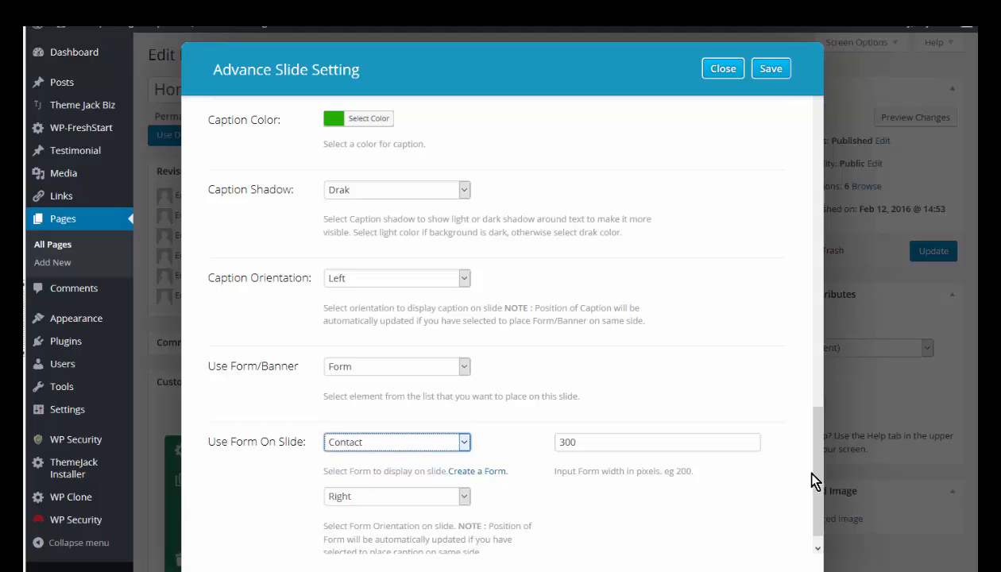
drag(821, 479, 806, 95)
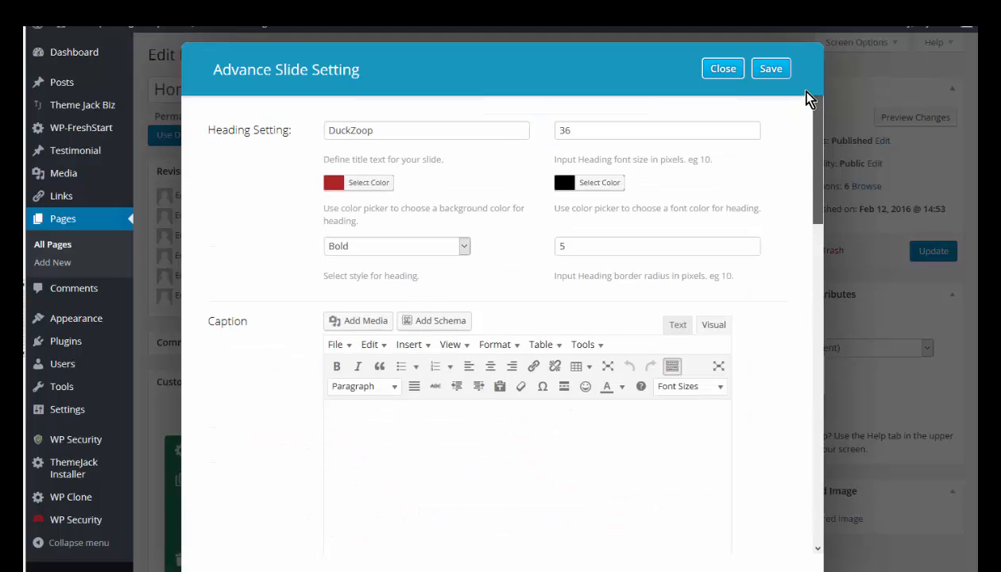
click(760, 72)
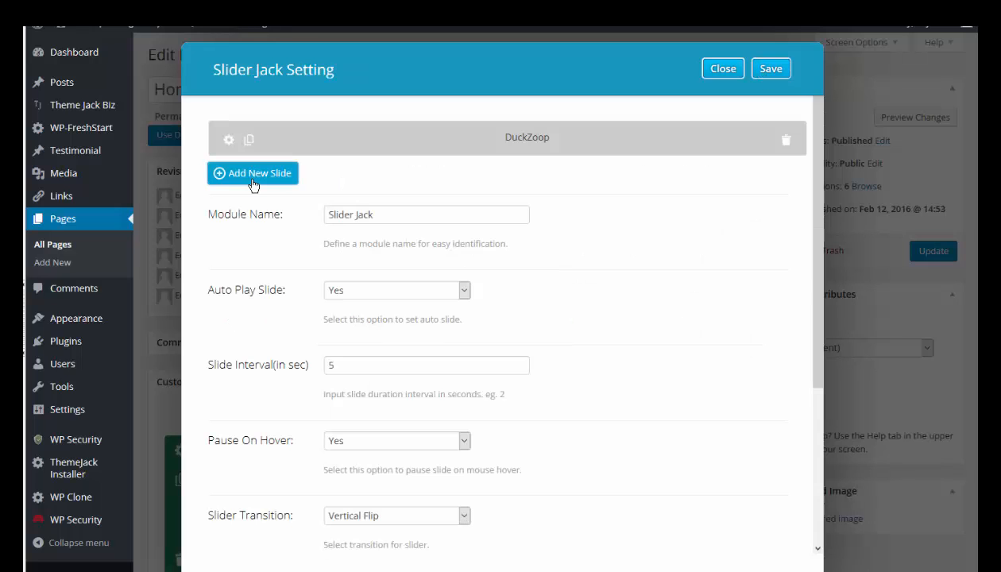
- Add a slide headed "DucksALot" with the caption "Lots and Lots of Ducks", the Ducks.png image and the alternative text "Ducks To The Pond"
click(251, 179)
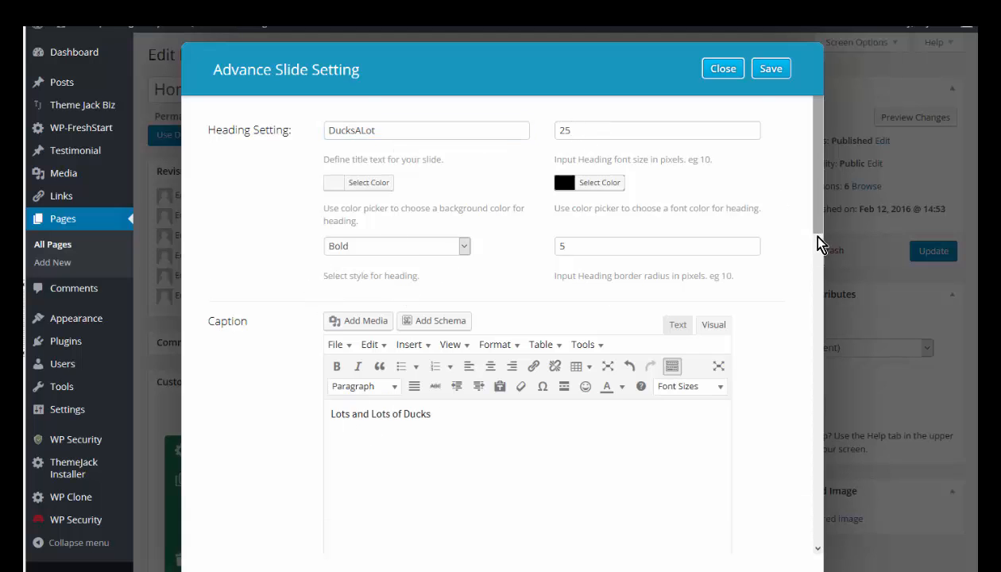
drag(818, 242, 813, 332)
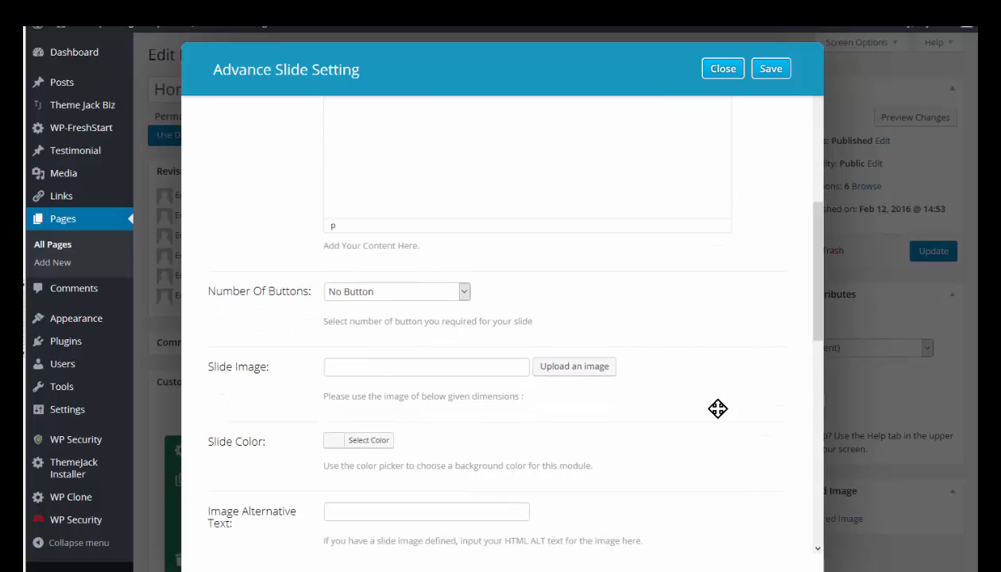
click(567, 369)
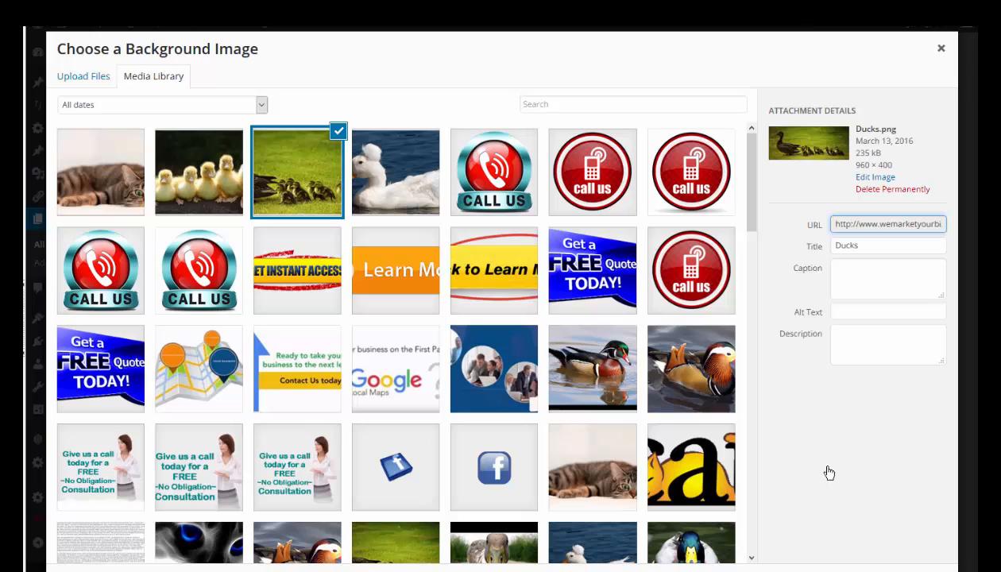
click(366, 426)
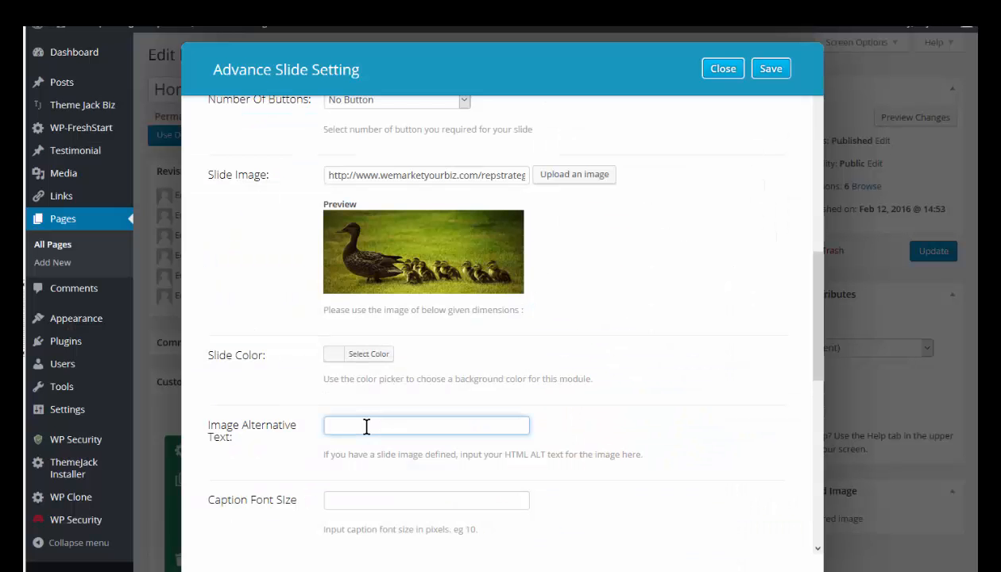
text(Ducks To The Pond)
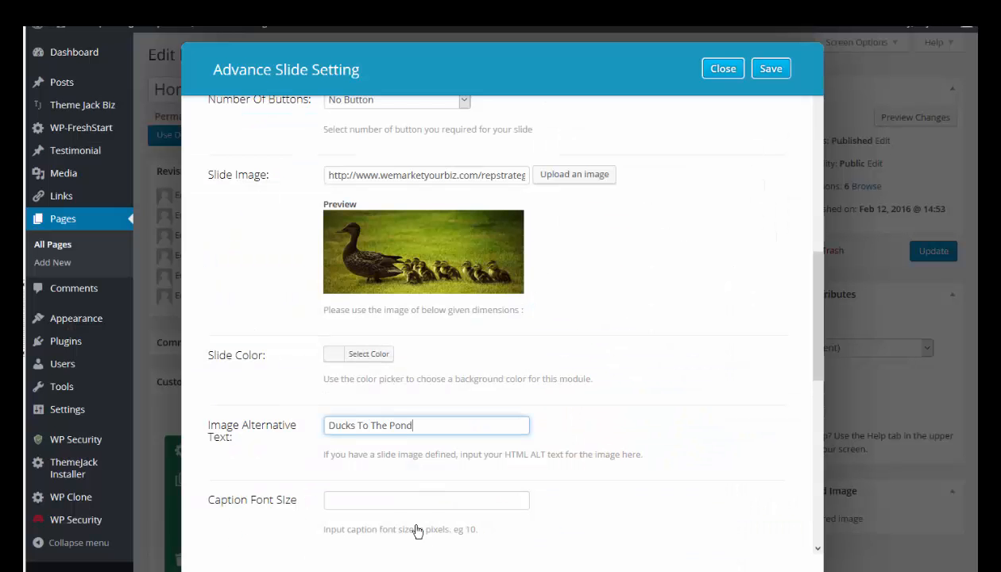
- Set the caption font size to 36, the caption overlay to the yellow preset and the caption color to the red preset, and save the slide
click(367, 500)
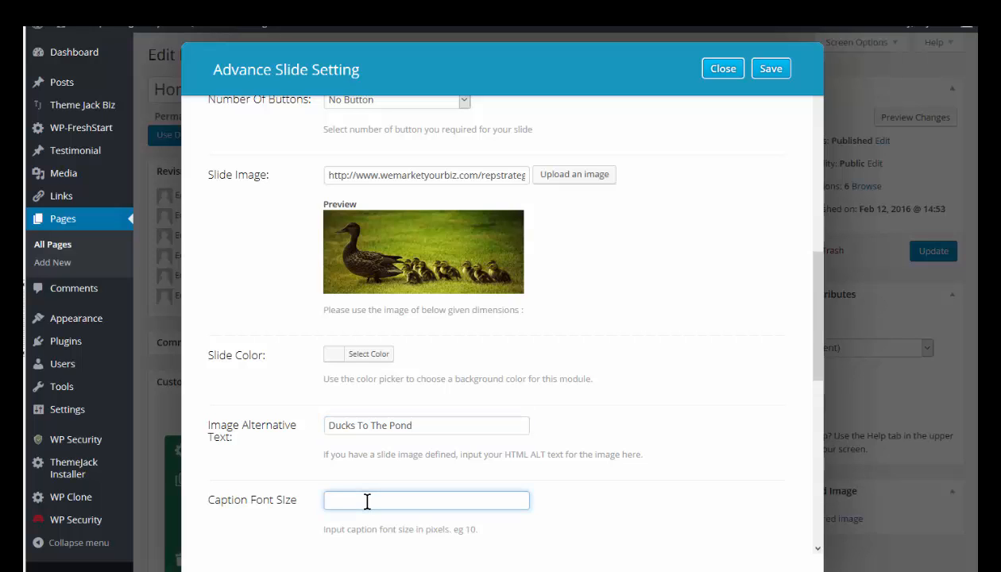
text(36)
scroll(397, 358, down, 4)
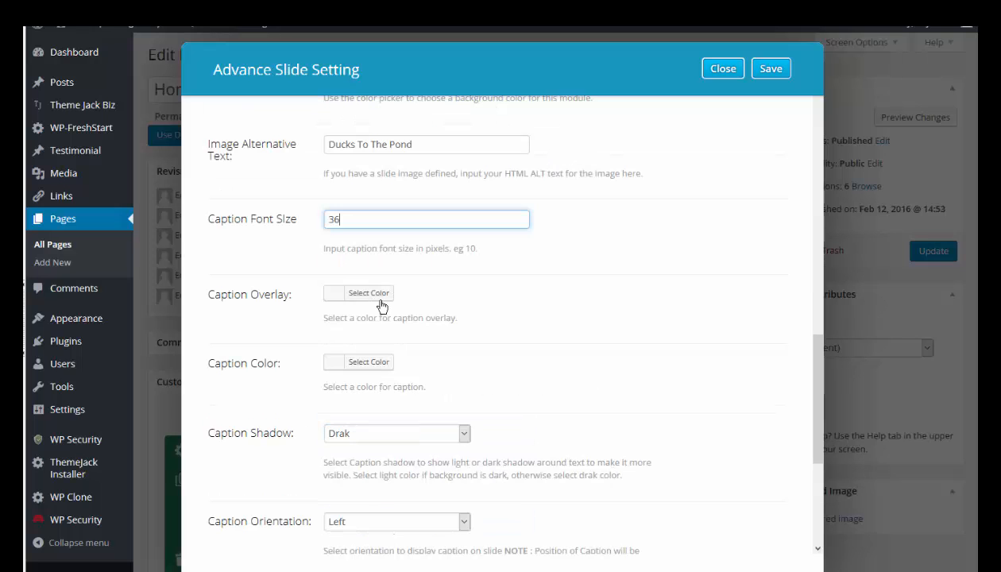
click(395, 296)
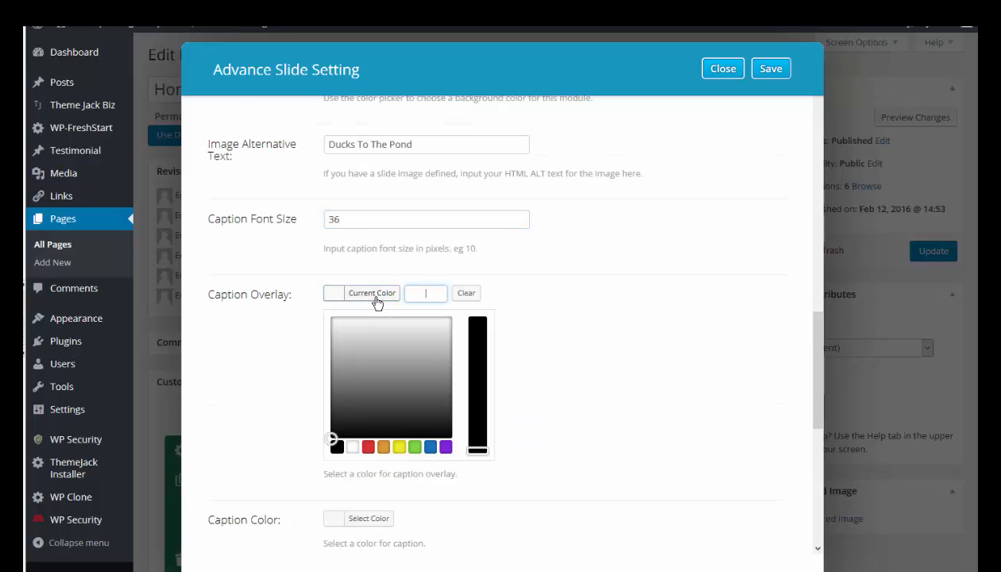
click(398, 447)
click(362, 518)
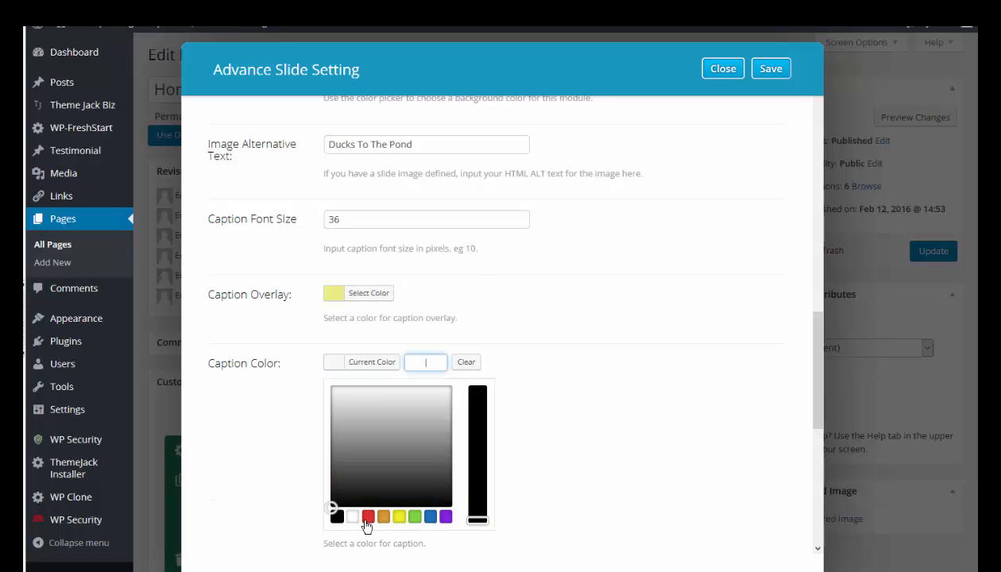
scroll(405, 238, down, 5)
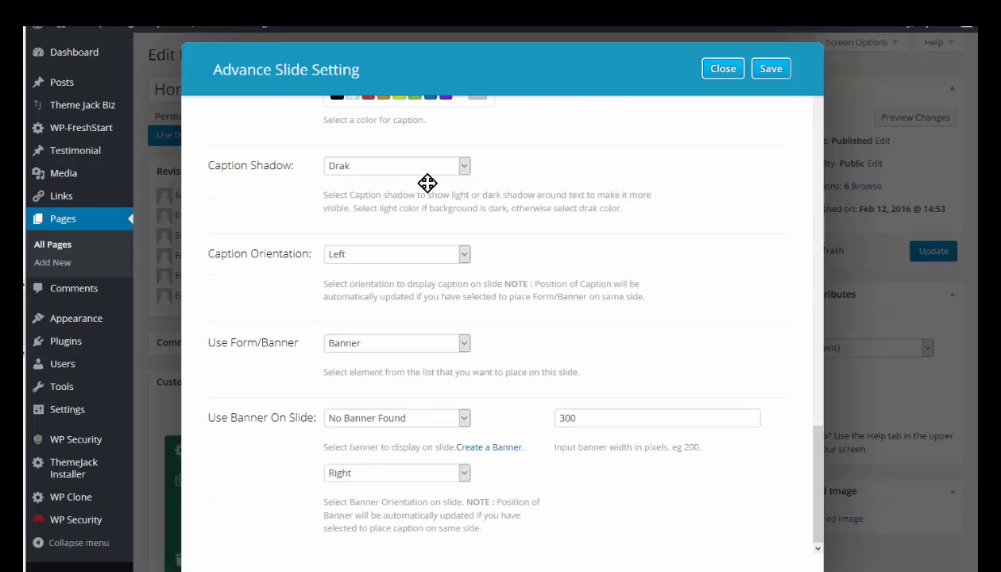
click(466, 343)
drag(818, 476, 791, 66)
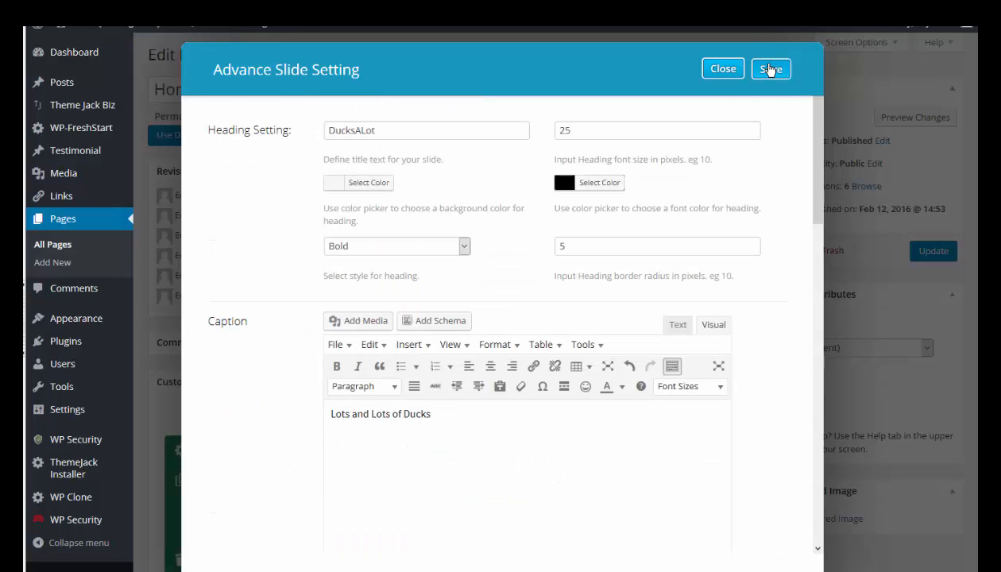
- Add a slide headed "Duck - NOT" with the lying cat picture, alternative text "My Kingdom for a Duck" and caption font size 36, and save it
scroll(572, 330, down, 5)
click(571, 329)
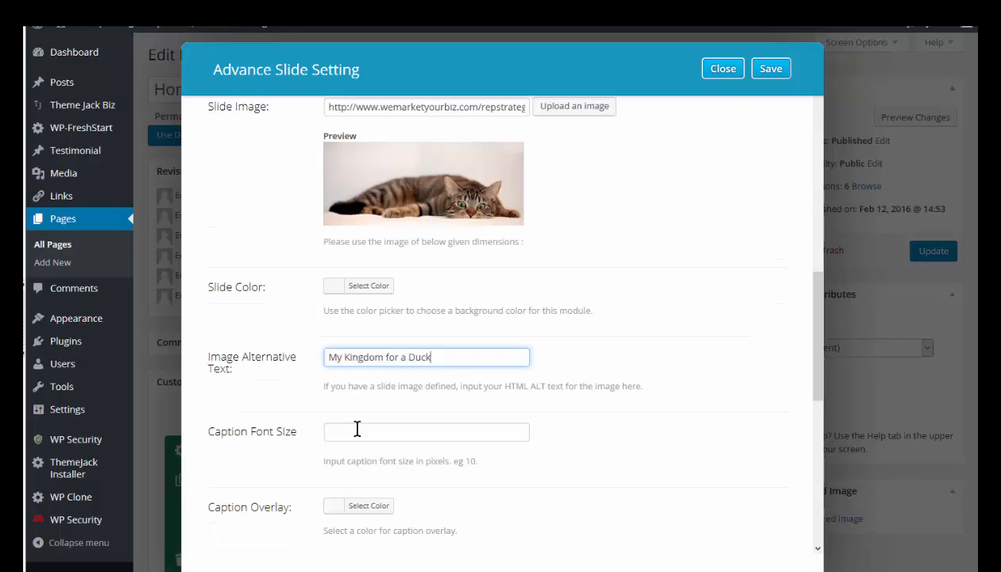
click(357, 431)
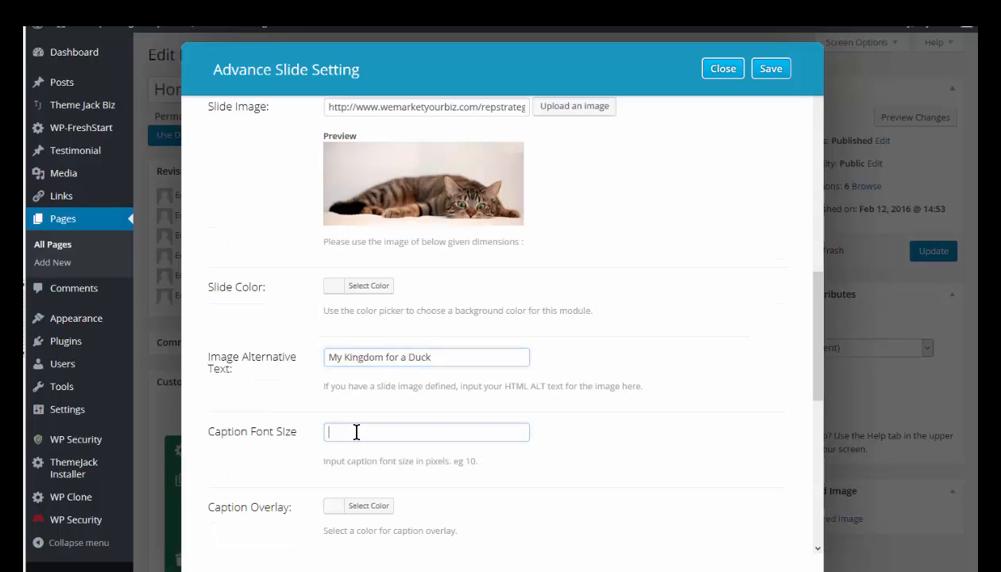
text(36)
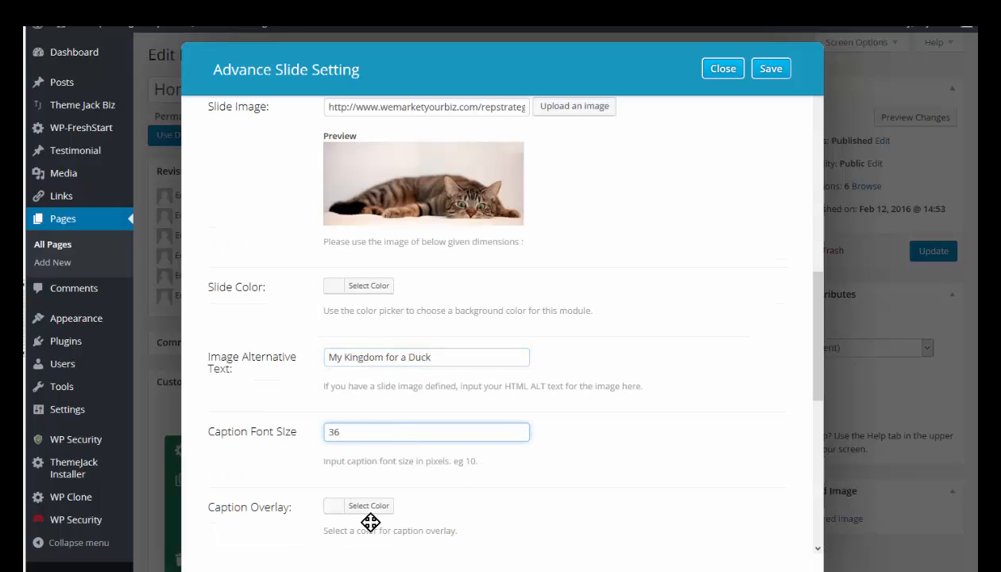
click(363, 509)
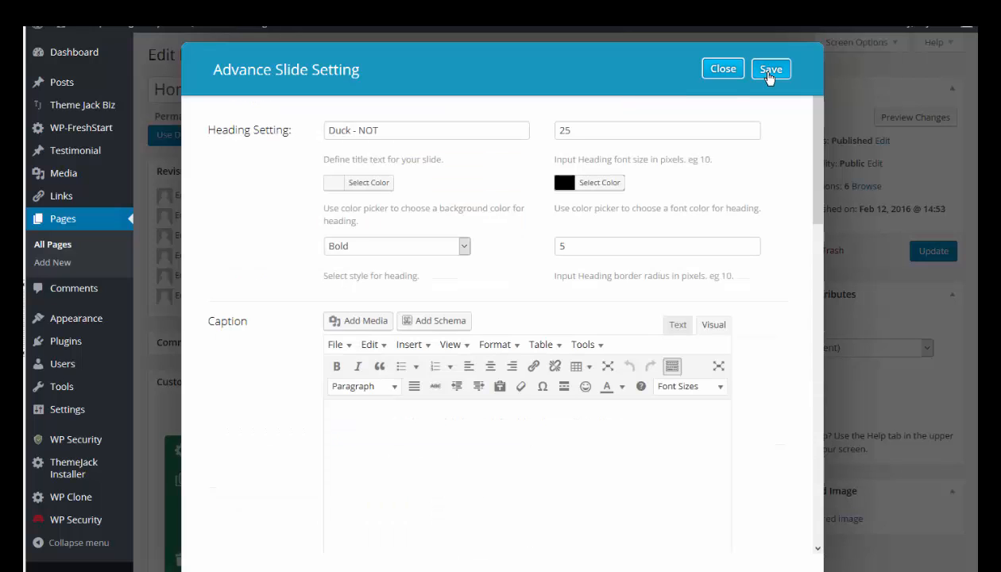
click(768, 71)
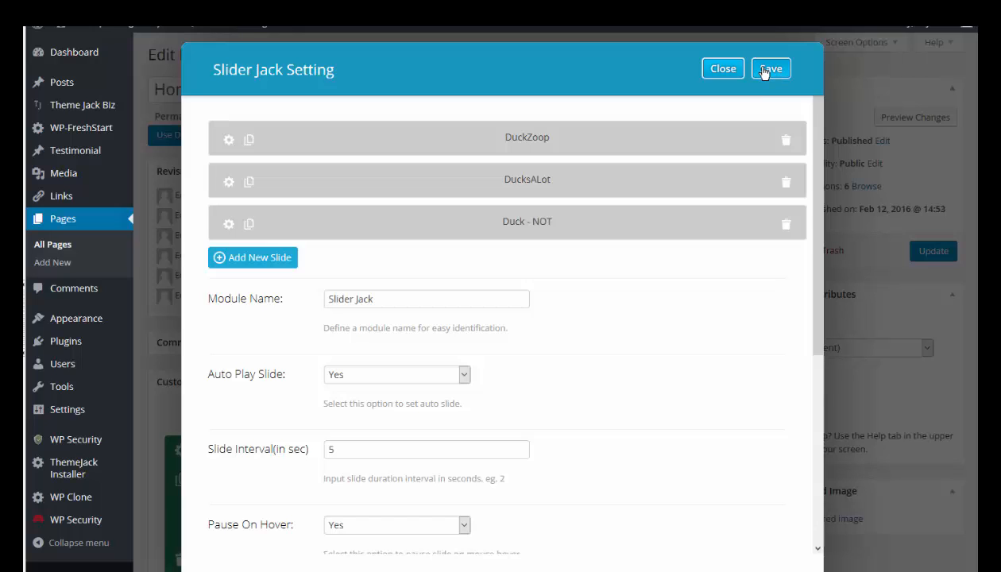
- Save the Slider Jack settings, update the Home Alone page and preview its changes
click(768, 71)
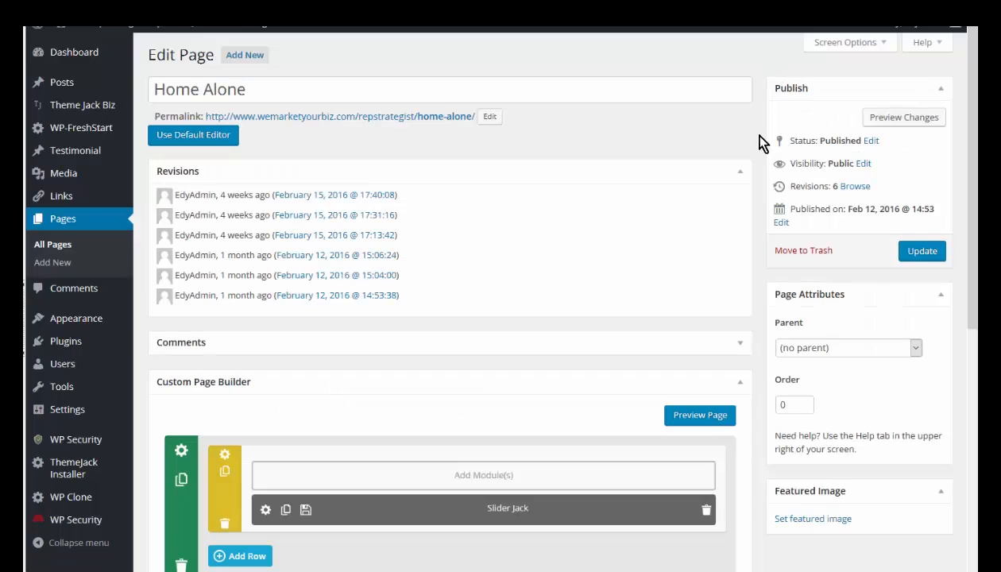
click(926, 252)
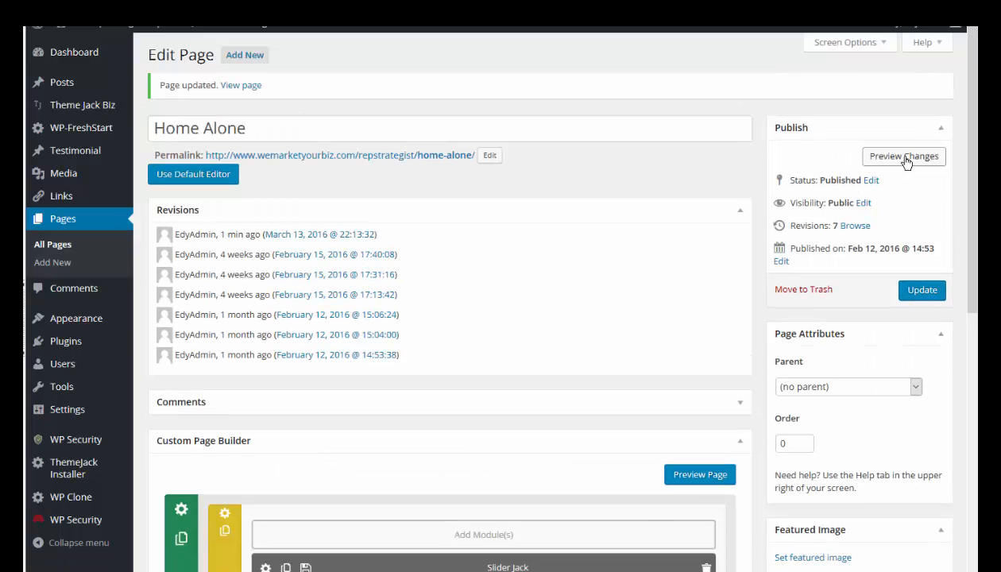
click(904, 157)
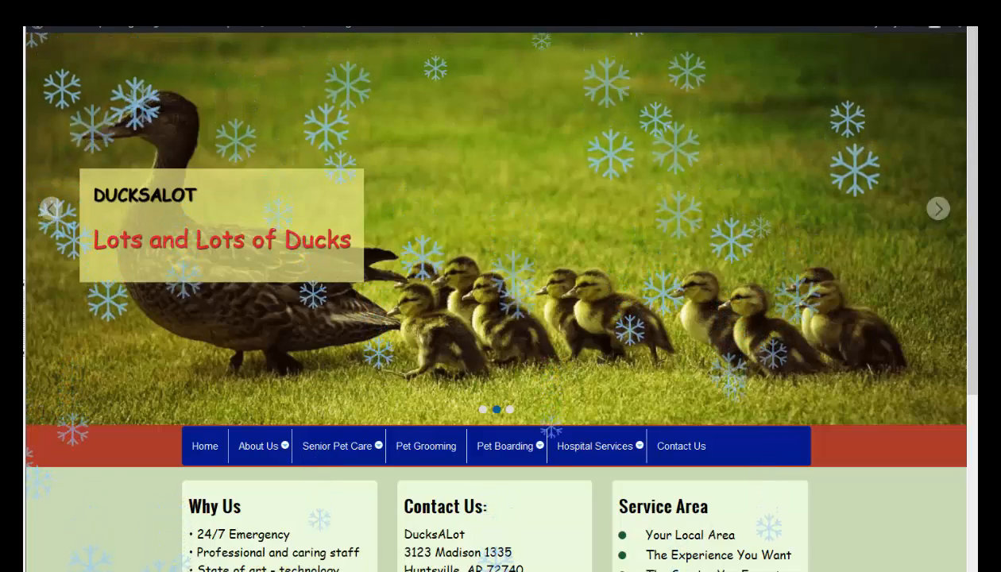